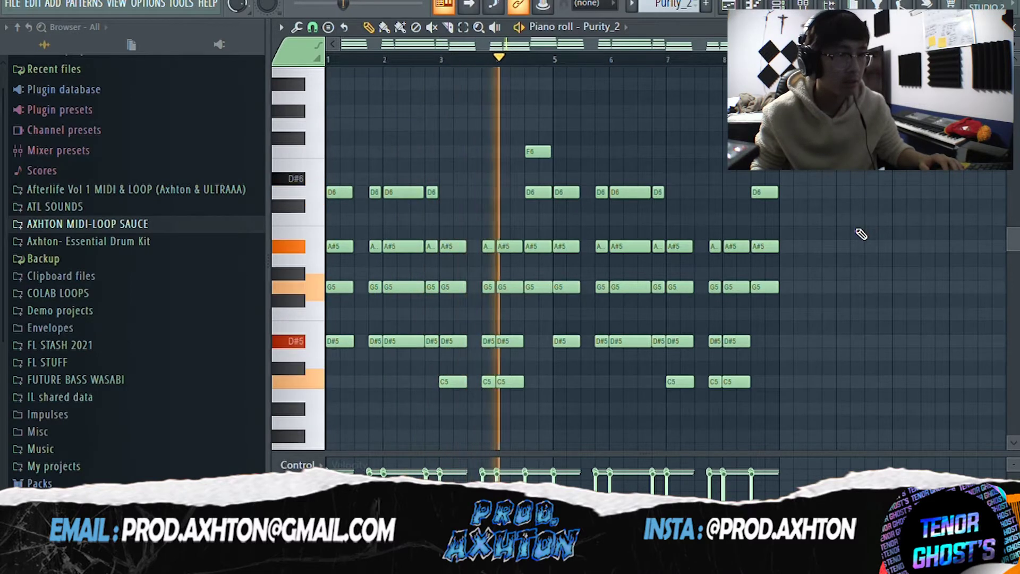
Listen to the Purity_2 chords, open the Purity_2 #2 pattern in the piano roll and play it.
{"action": "key", "text": "space"}
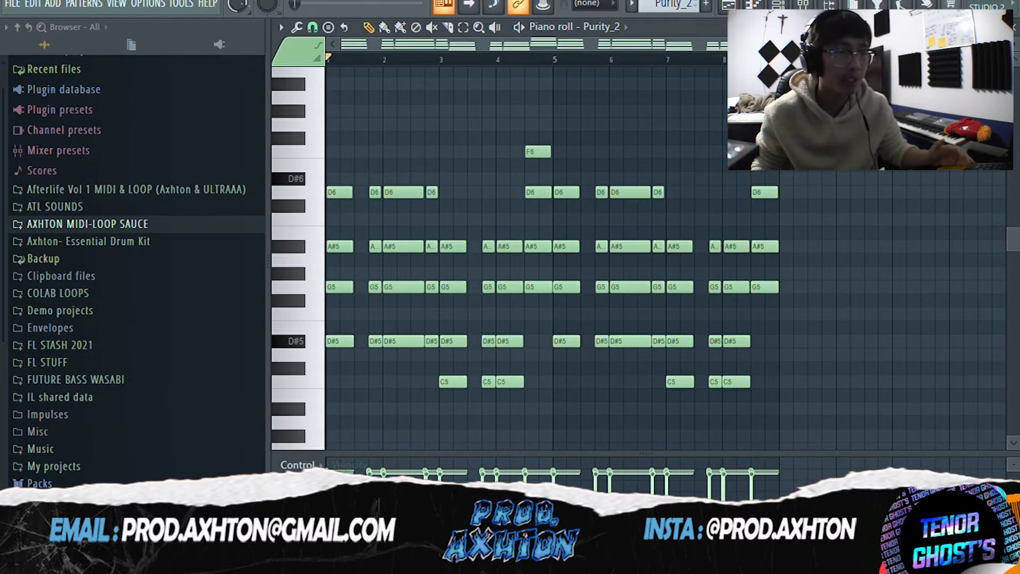
{"action": "key", "text": "F5"}
{"action": "double_click", "coordinate": [564, 131]}
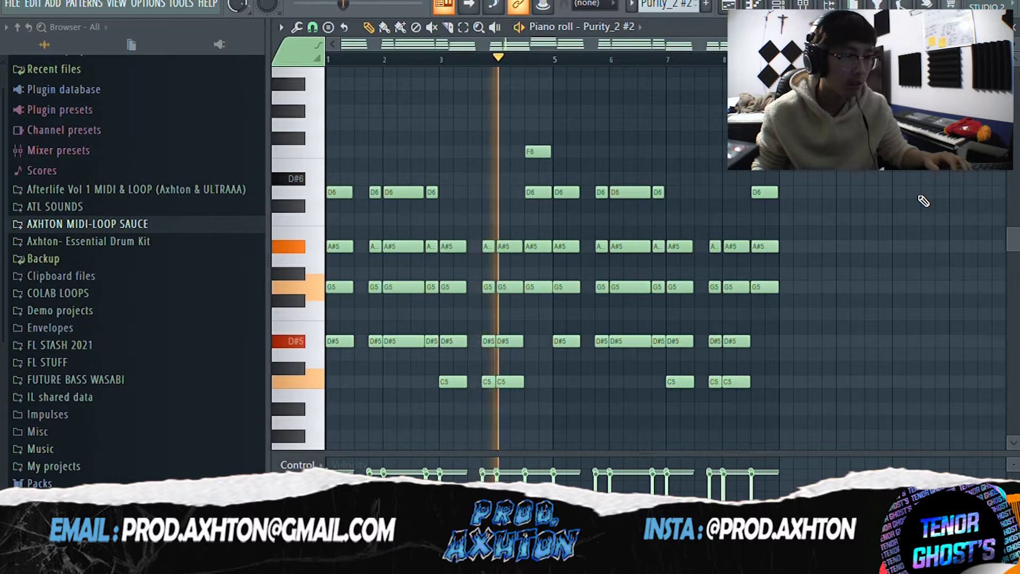
{"action": "key", "text": "space"}
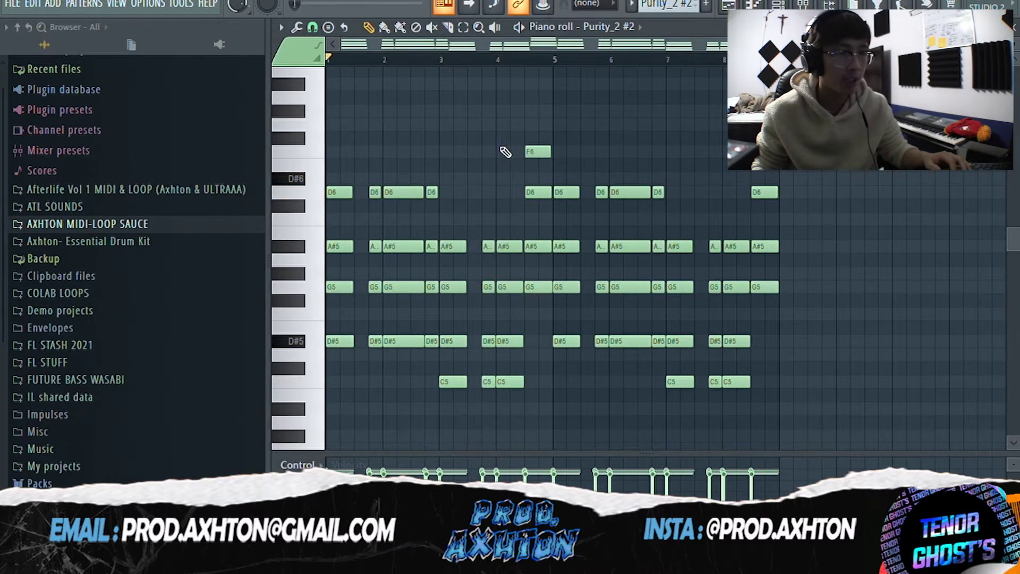
Examine the note start offsets of the Purity_2 #2 chords around bar 5 and the pattern's note velocities.
{"action": "scroll", "coordinate": [558, 340], "scroll_direction": "up", "scroll_amount": 6}
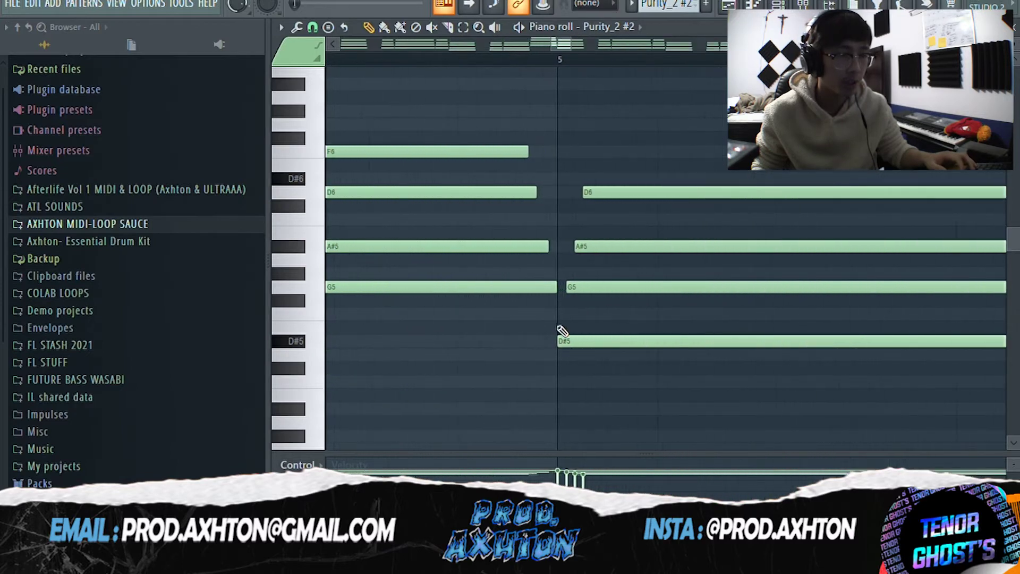
{"action": "scroll", "coordinate": [561, 385], "scroll_direction": "down", "scroll_amount": 6}
{"action": "left_click_drag", "start_coordinate": [552, 453], "coordinate": [543, 111]}
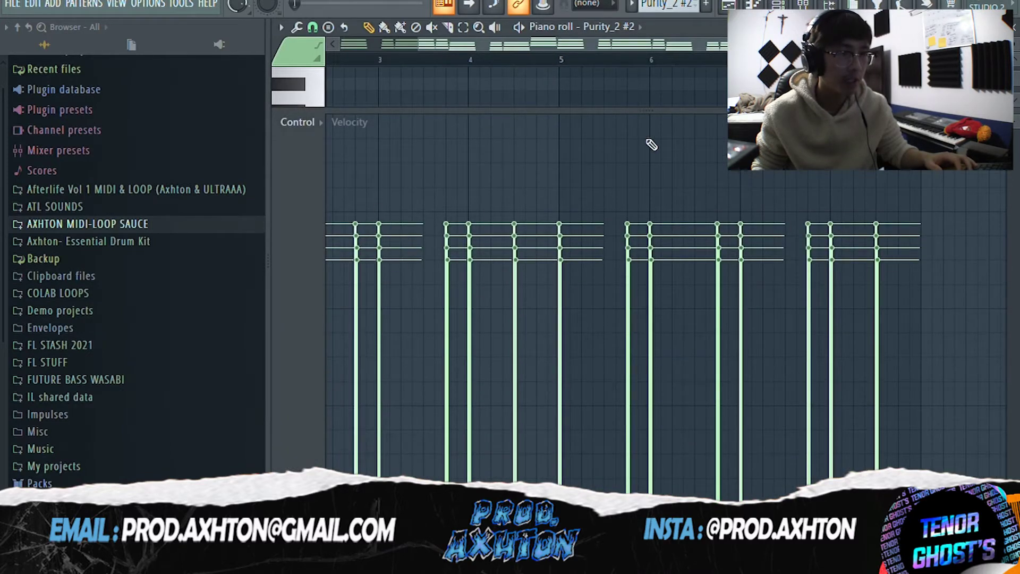
{"action": "left_click_drag", "start_coordinate": [649, 119], "coordinate": [646, 422]}
Open the Lit Flute (Purity) pattern from the playlist and listen to its whole melody.
{"action": "key", "text": "F5"}
{"action": "double_click", "coordinate": [528, 176]}
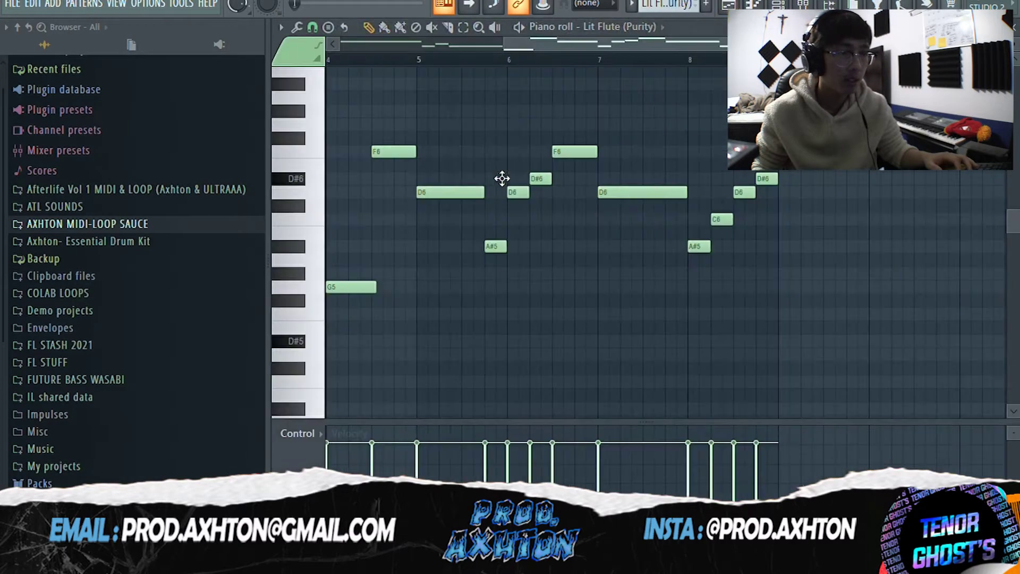
{"action": "left_click", "coordinate": [281, 27]}
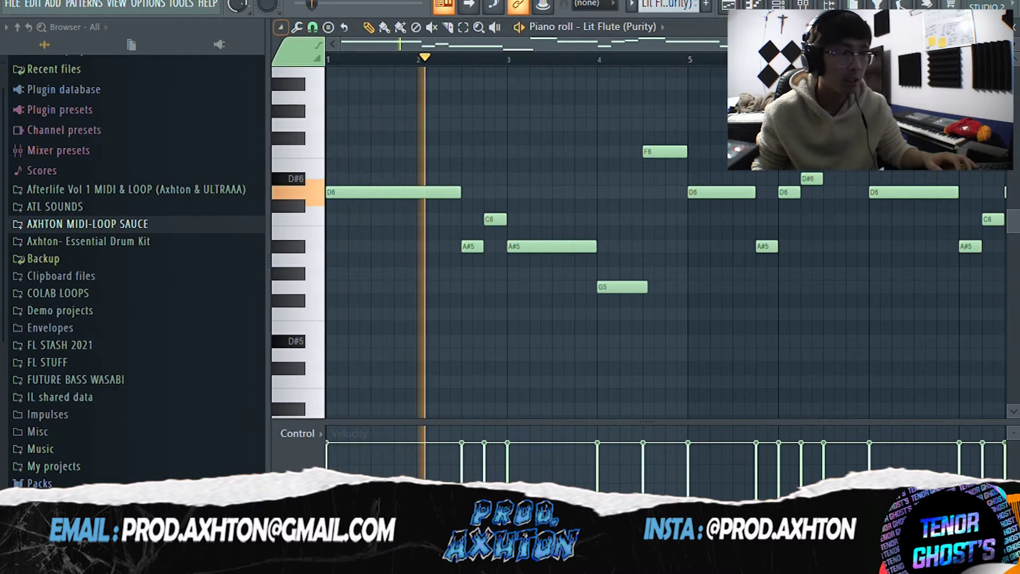
{"action": "left_click_drag", "start_coordinate": [745, 44], "coordinate": [840, 43]}
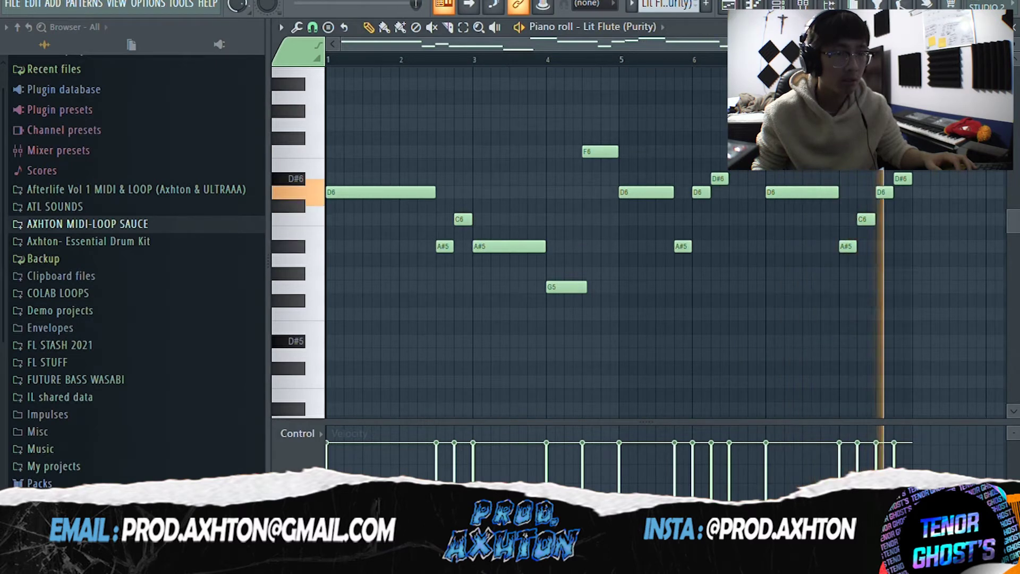
{"action": "key", "text": "space"}
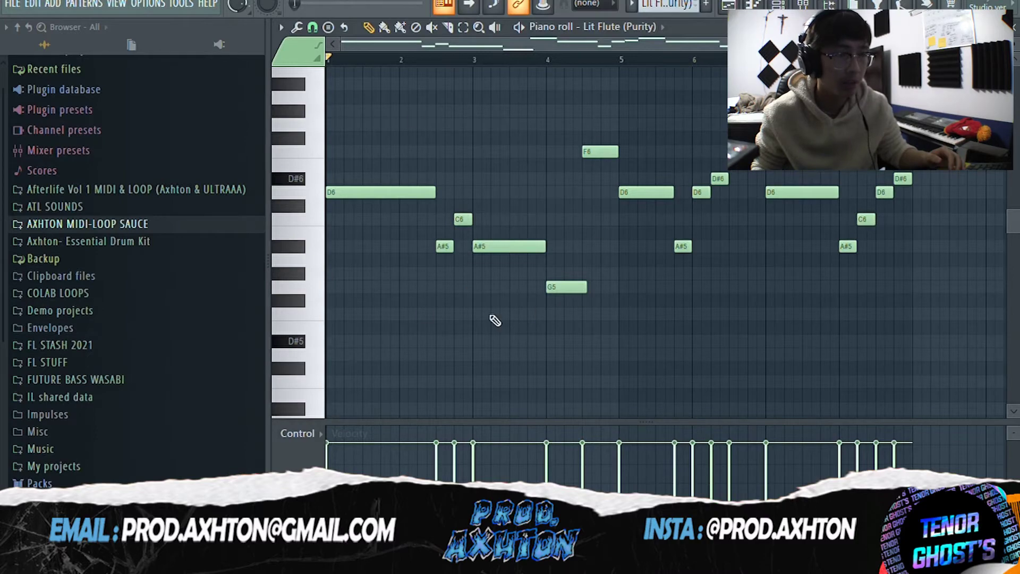
Open the Best piano (Nexus) pattern from the playlist and listen to its chords.
{"action": "key", "text": "F5"}
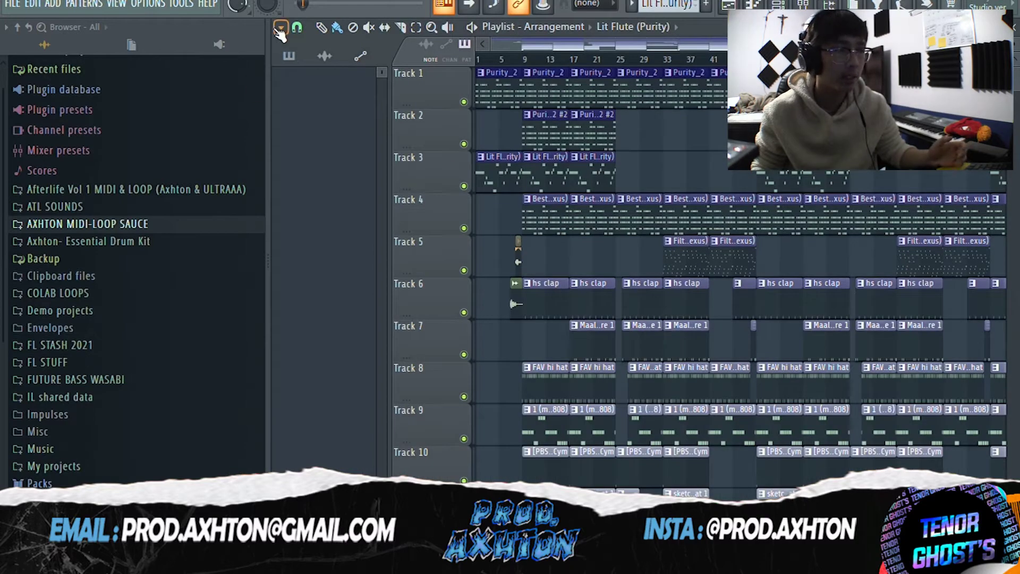
{"action": "left_click_drag", "start_coordinate": [274, 40], "coordinate": [275, 41]}
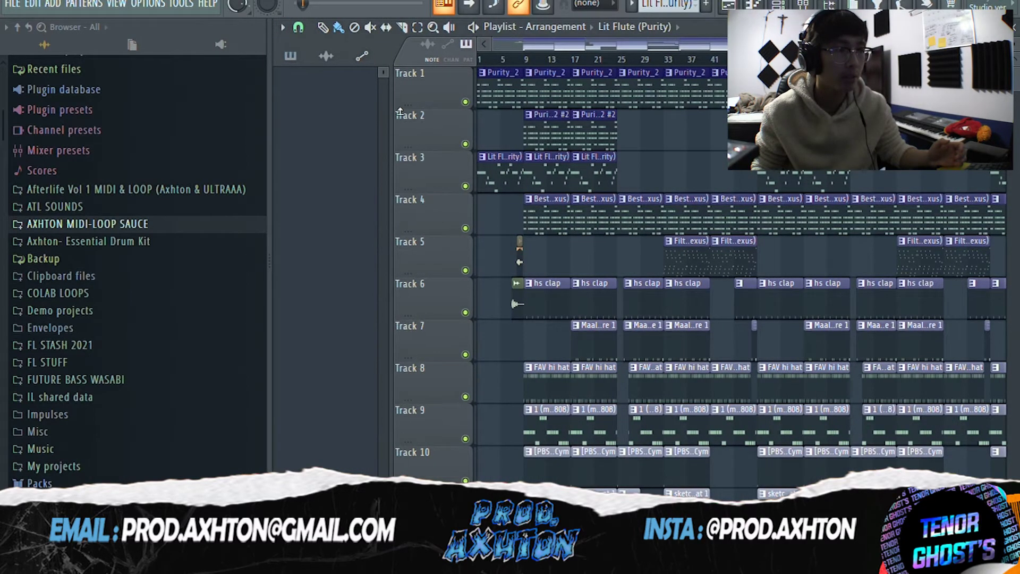
{"action": "key", "text": "F7"}
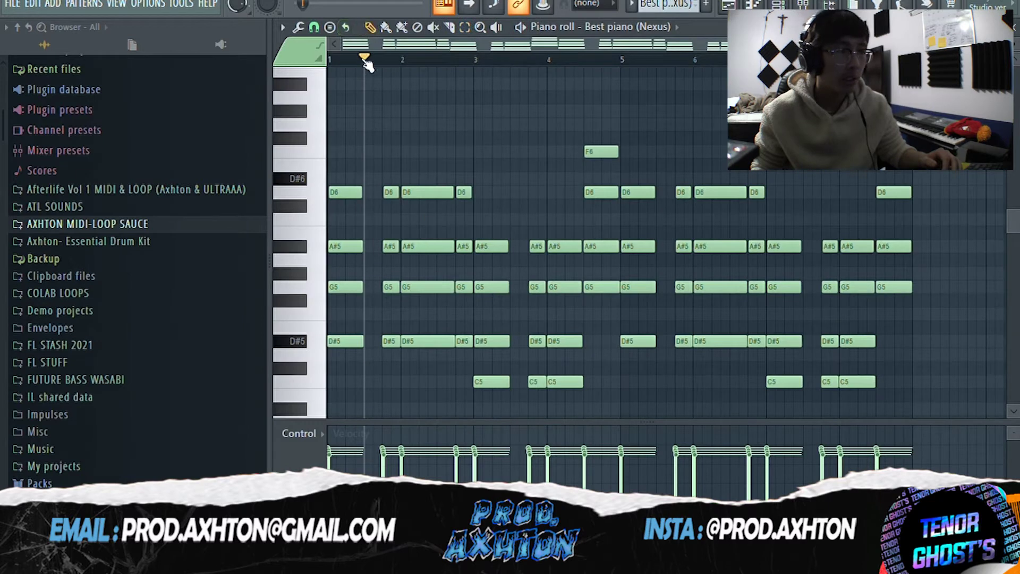
{"action": "key", "text": "space"}
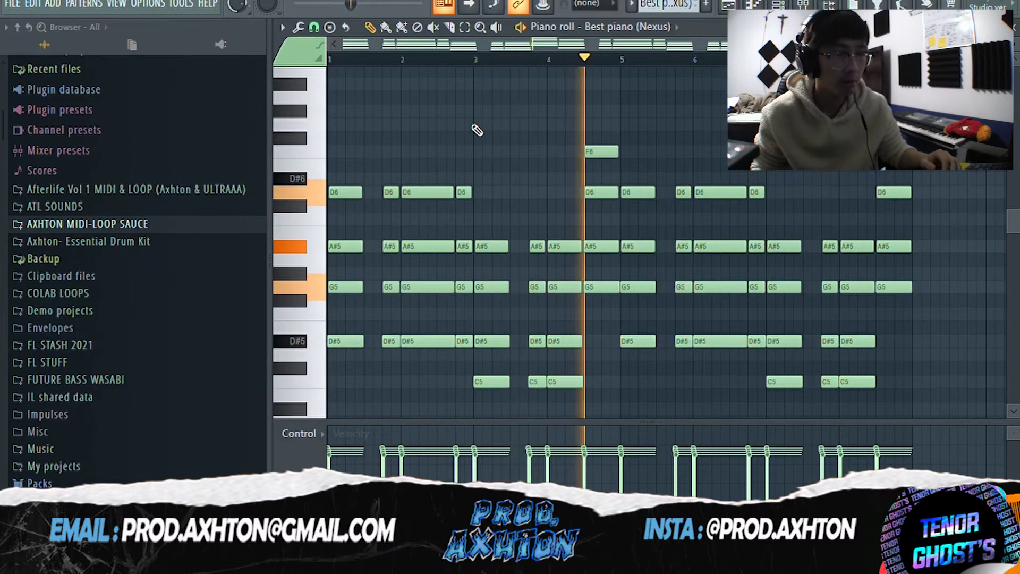
Open the Filtered Sine Pluck (Nexus) pattern from Track 5 and listen to its notes through to the end.
{"action": "key", "text": "F5"}
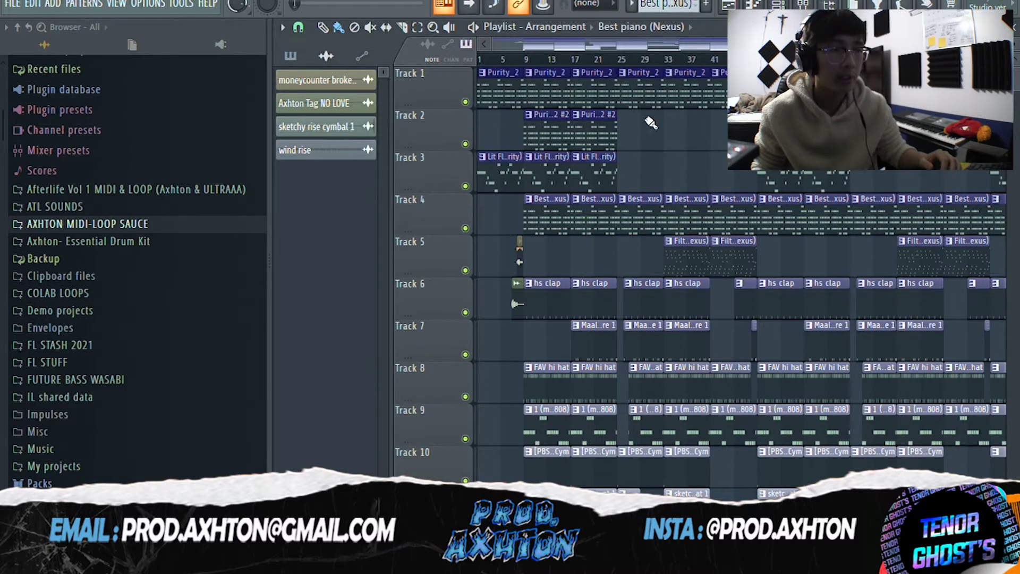
{"action": "scroll", "coordinate": [725, 166], "scroll_direction": "down", "scroll_amount": 2}
{"action": "scroll", "coordinate": [540, 187], "scroll_direction": "up", "scroll_amount": 2}
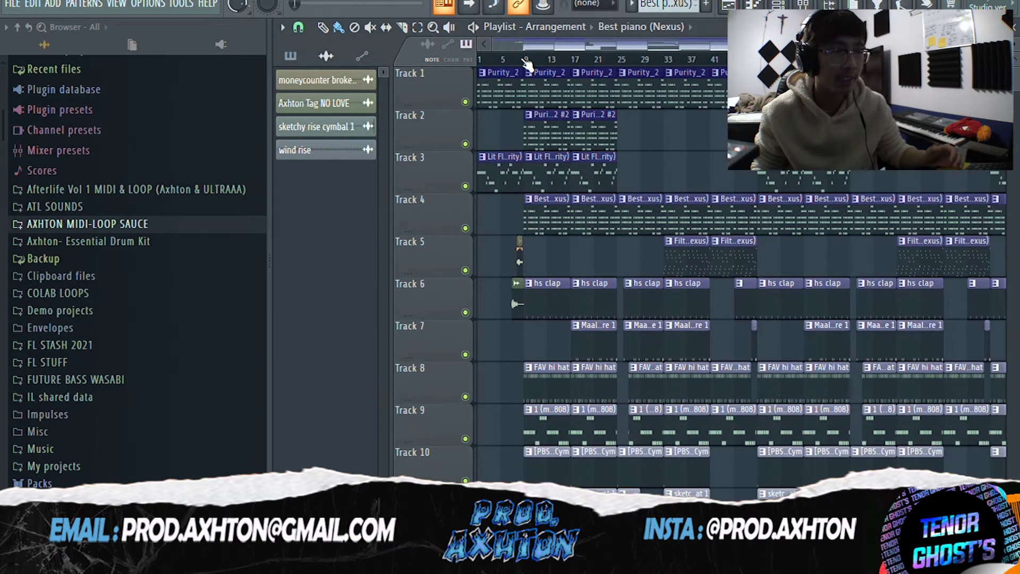
{"action": "double_click", "coordinate": [697, 261]}
{"action": "key", "text": "space"}
{"action": "key", "text": "space"}
{"action": "scroll", "coordinate": [979, 181], "scroll_direction": "up", "scroll_amount": 2}
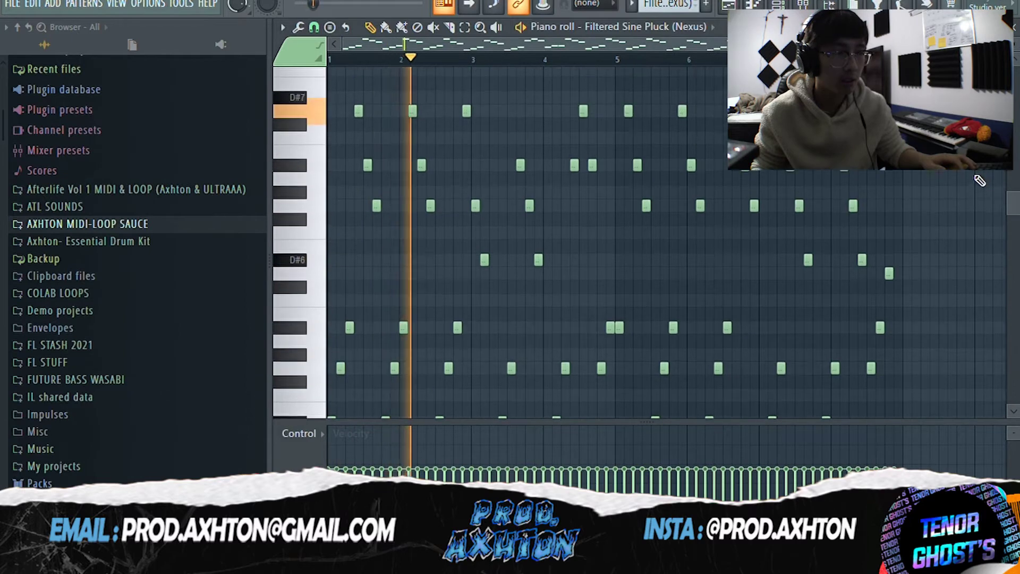
{"action": "scroll", "coordinate": [664, 242], "scroll_direction": "down", "scroll_amount": 3}
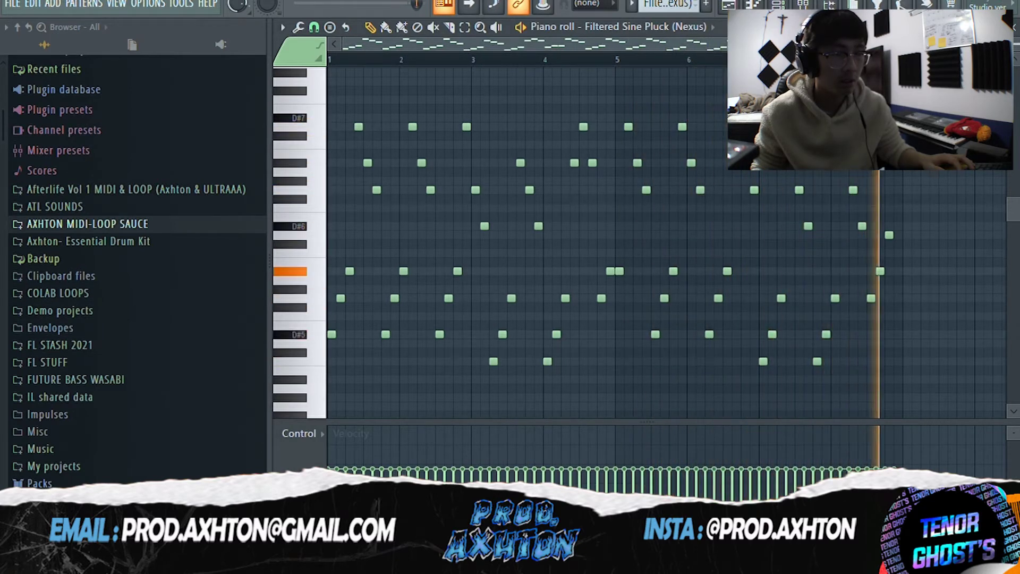
{"action": "key", "text": "space"}
Draw a chord of one-bar A#5, D6 and F6 notes at bar 10, after the existing pluck notes, and select it.
{"action": "left_click_drag", "start_coordinate": [486, 41], "coordinate": [702, 66]}
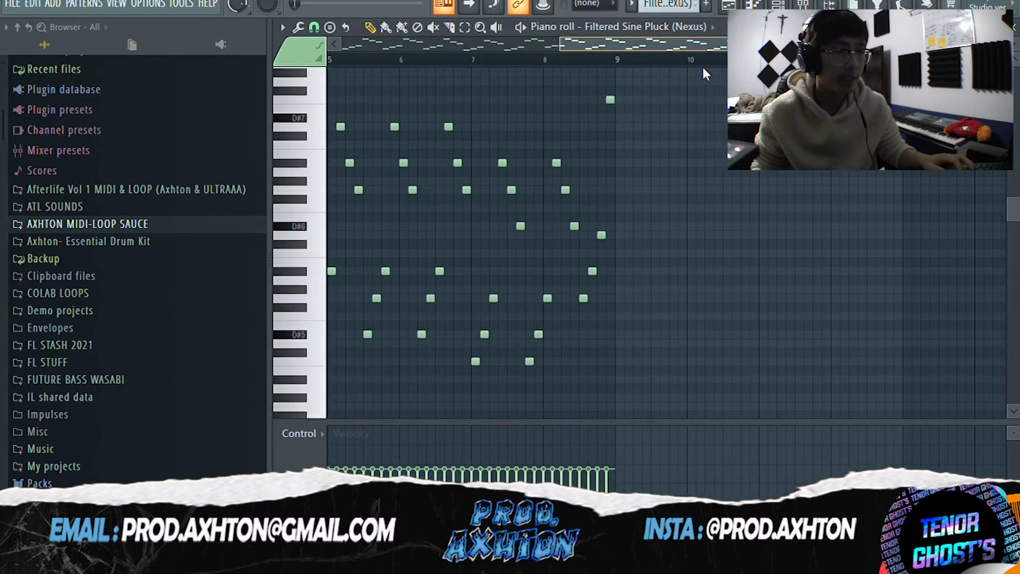
{"action": "left_click", "coordinate": [690, 273]}
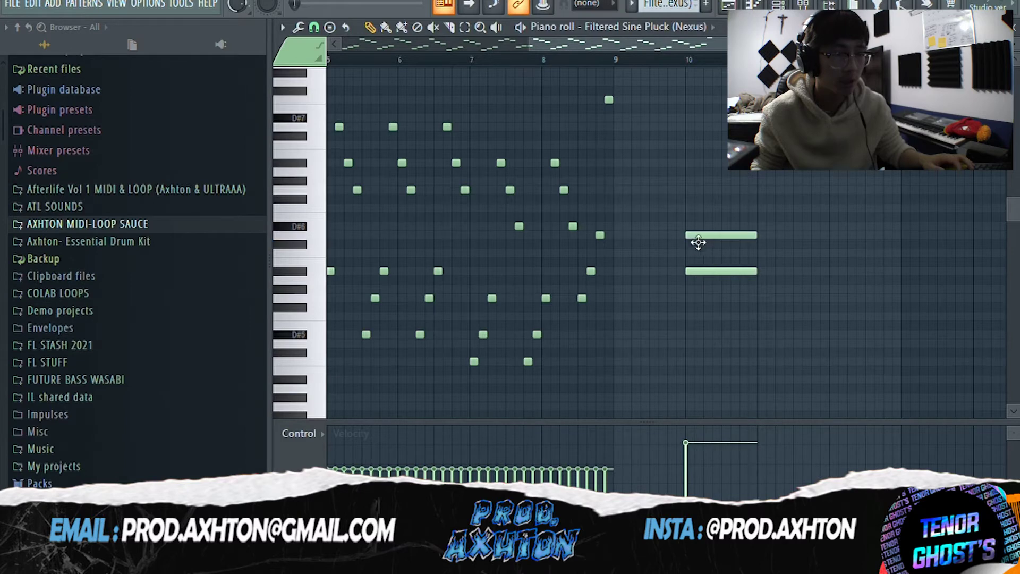
{"action": "left_click_drag", "start_coordinate": [703, 184], "coordinate": [756, 305]}
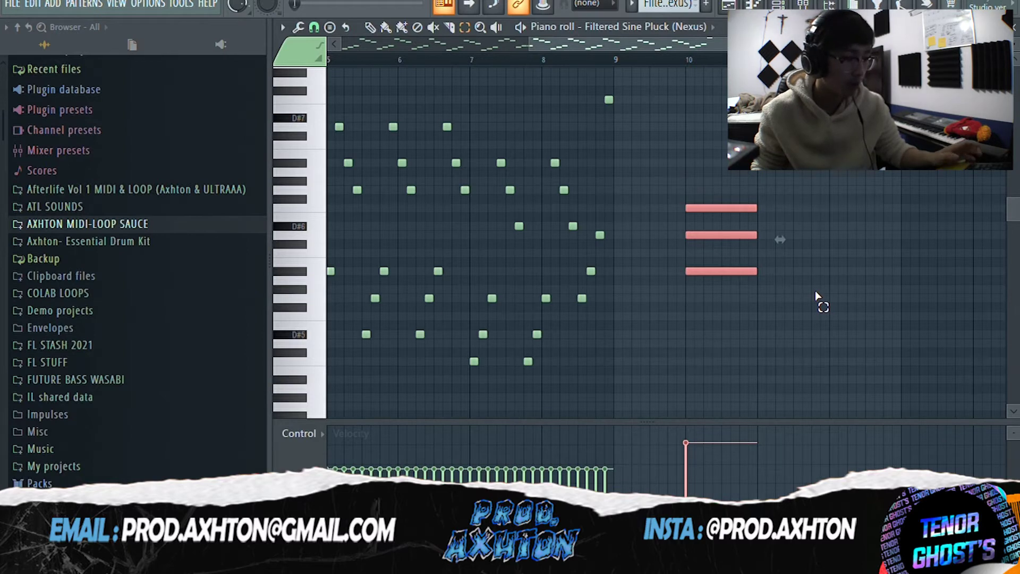
Arpeggiate the selected chord upward across several octaves, trying different step lengths and shortening the notes.
{"action": "key", "text": "alt+a"}
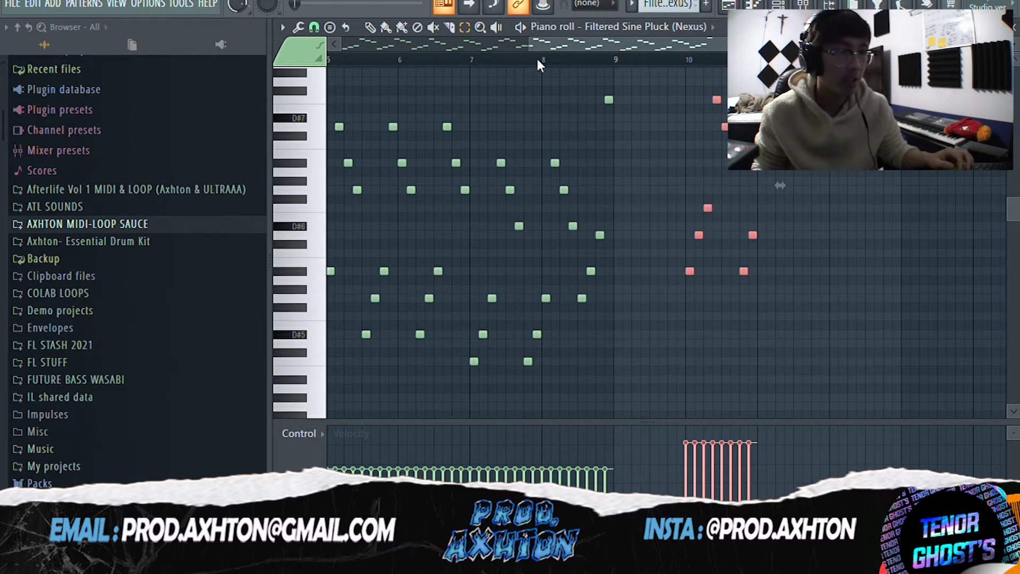
{"action": "left_click_drag", "start_coordinate": [452, 160], "coordinate": [453, 146]}
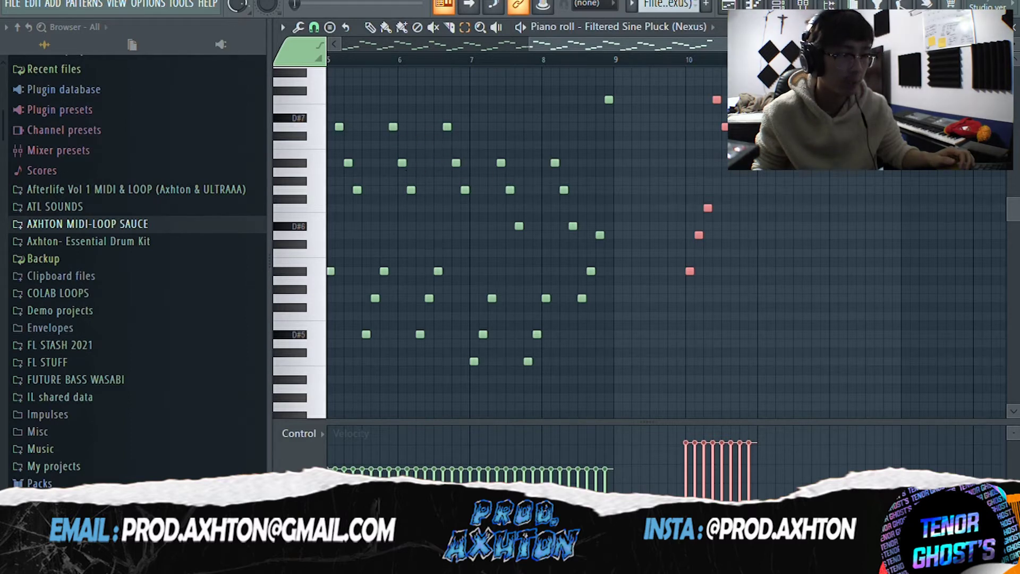
{"action": "left_click_drag", "start_coordinate": [768, 239], "coordinate": [779, 185]}
{"action": "scroll", "coordinate": [780, 185], "scroll_direction": "down", "scroll_amount": 2}
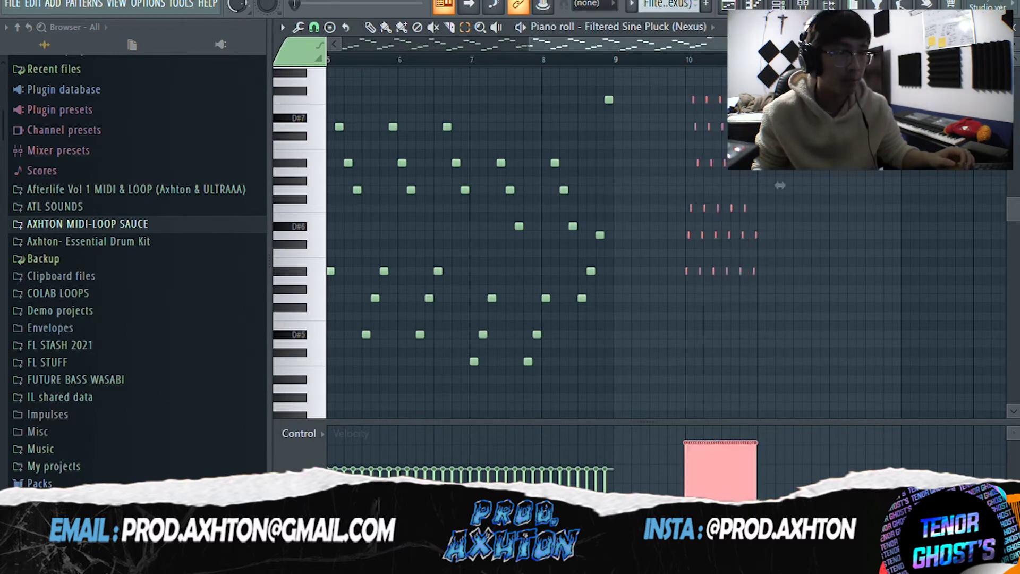
{"action": "scroll", "coordinate": [780, 185], "scroll_direction": "up", "scroll_amount": 3}
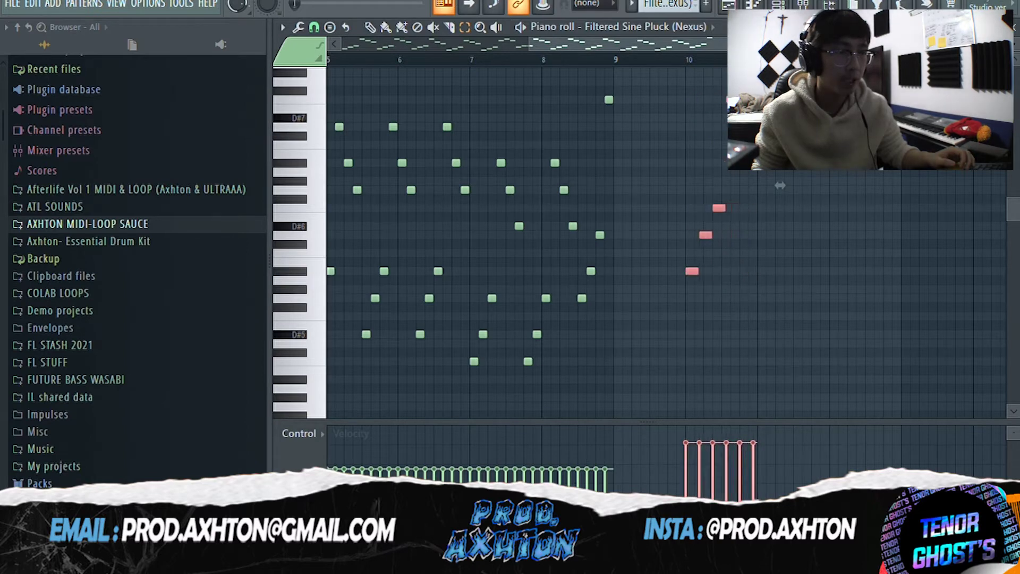
{"action": "scroll", "coordinate": [780, 186], "scroll_direction": "down", "scroll_amount": 2}
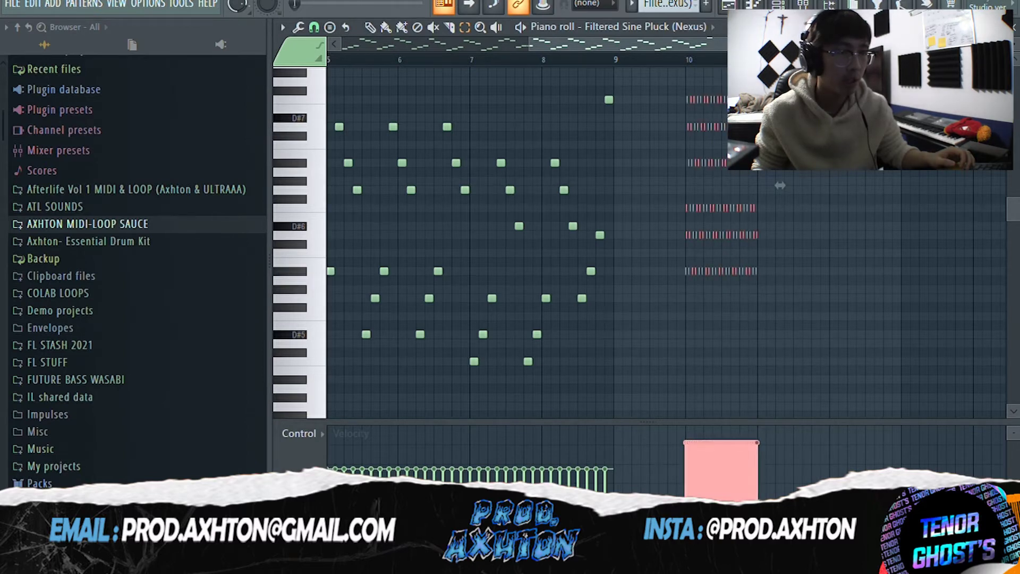
{"action": "scroll", "coordinate": [779, 185], "scroll_direction": "up", "scroll_amount": 2}
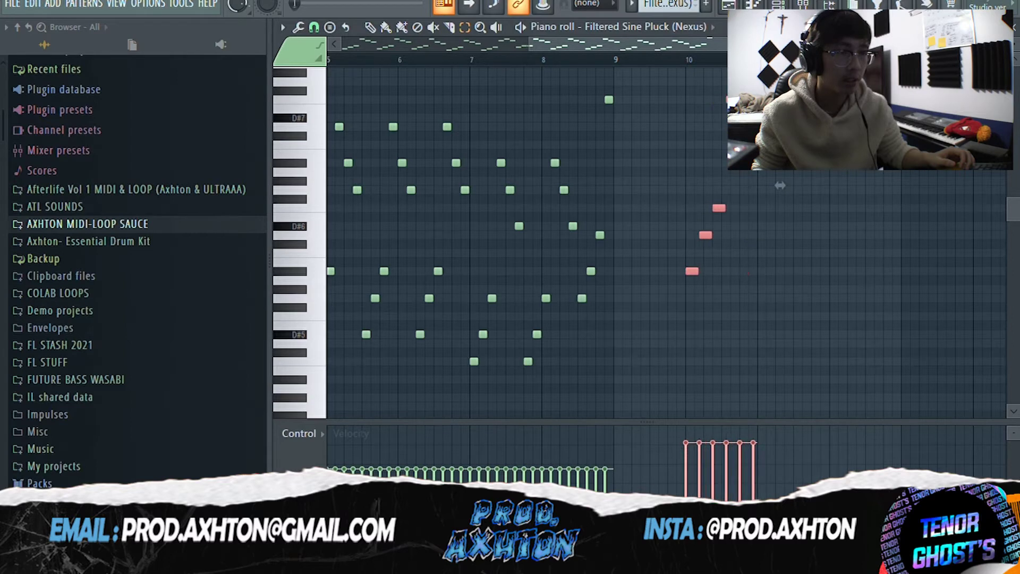
{"action": "scroll", "coordinate": [779, 185], "scroll_direction": "down", "scroll_amount": 1}
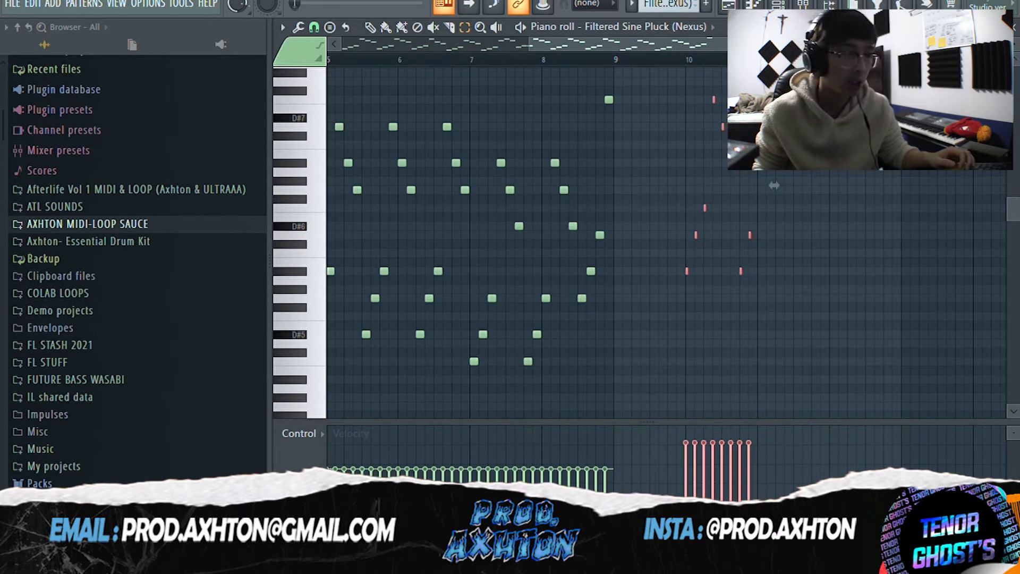
Play the arrangement from about bar 41 with only Tracks 1 to 5 audible, and look over its audio clips.
{"action": "key", "text": "F5"}
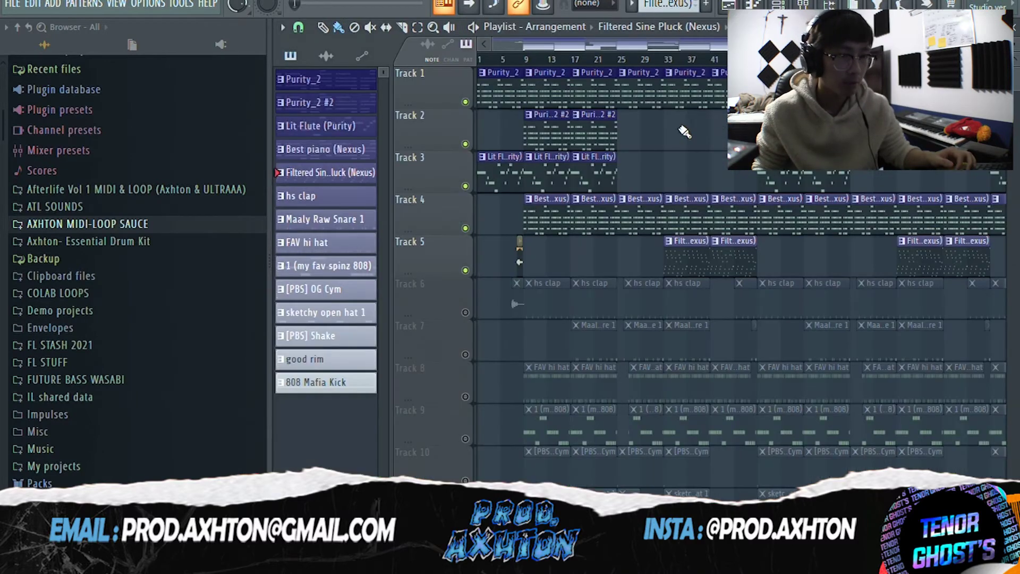
{"action": "left_click", "coordinate": [713, 61]}
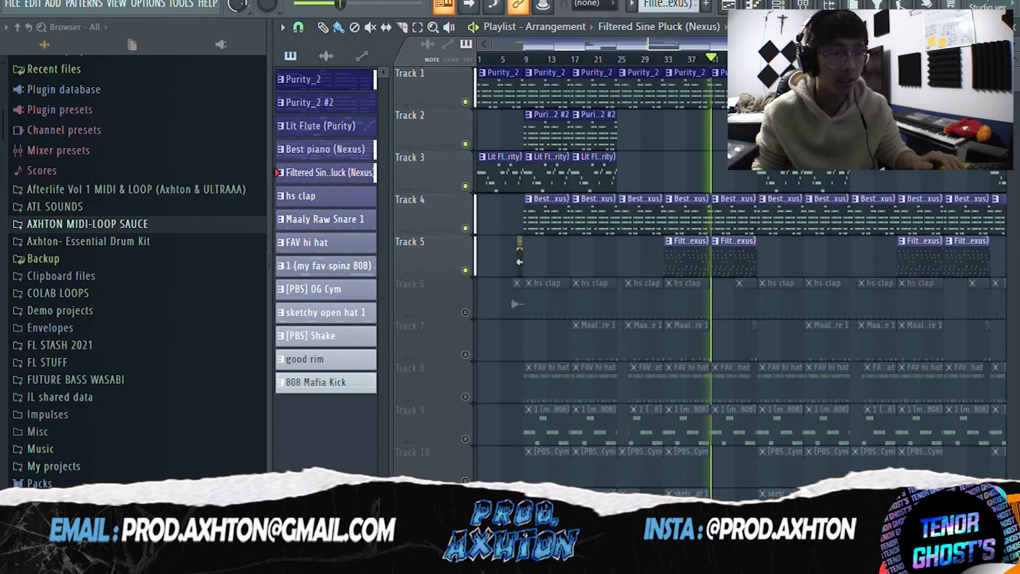
{"action": "scroll", "coordinate": [670, 157], "scroll_direction": "down", "scroll_amount": 1}
{"action": "scroll", "coordinate": [668, 157], "scroll_direction": "down", "scroll_amount": 2}
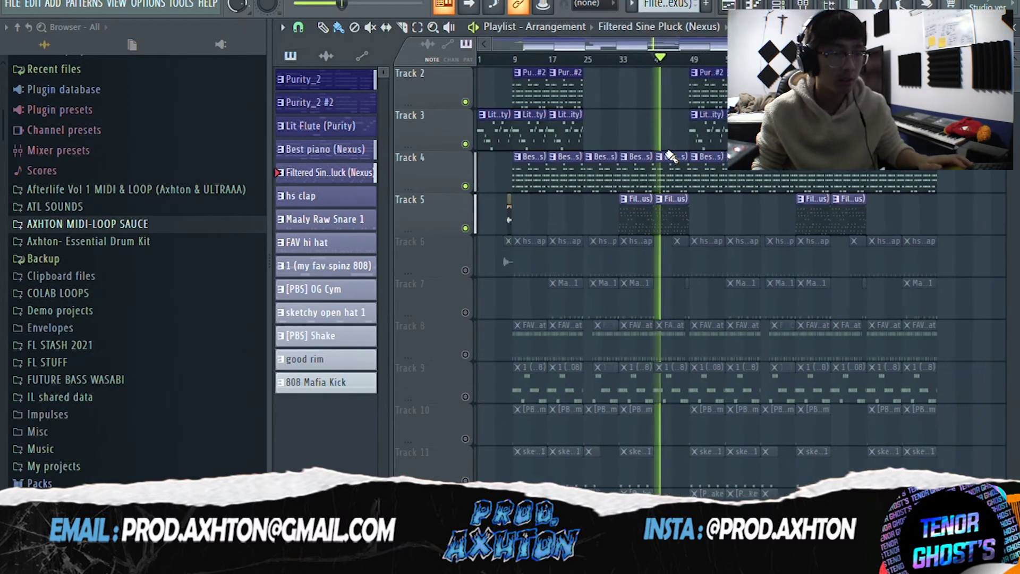
{"action": "scroll", "coordinate": [640, 156], "scroll_direction": "down", "scroll_amount": 2}
{"action": "scroll", "coordinate": [640, 156], "scroll_direction": "down", "scroll_amount": 1}
{"action": "left_click", "coordinate": [326, 56]}
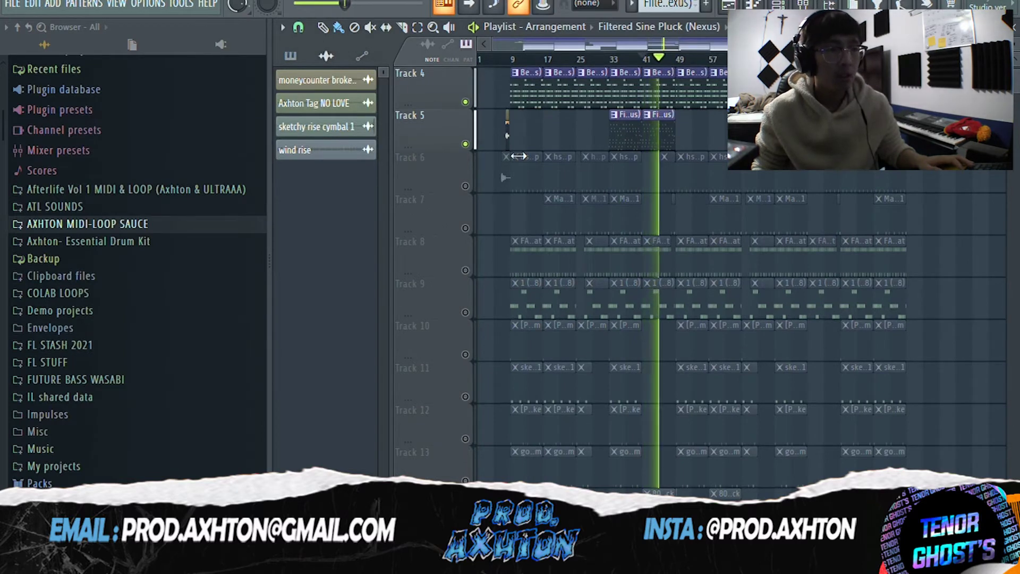
{"action": "scroll", "coordinate": [605, 165], "scroll_direction": "up", "scroll_amount": 3}
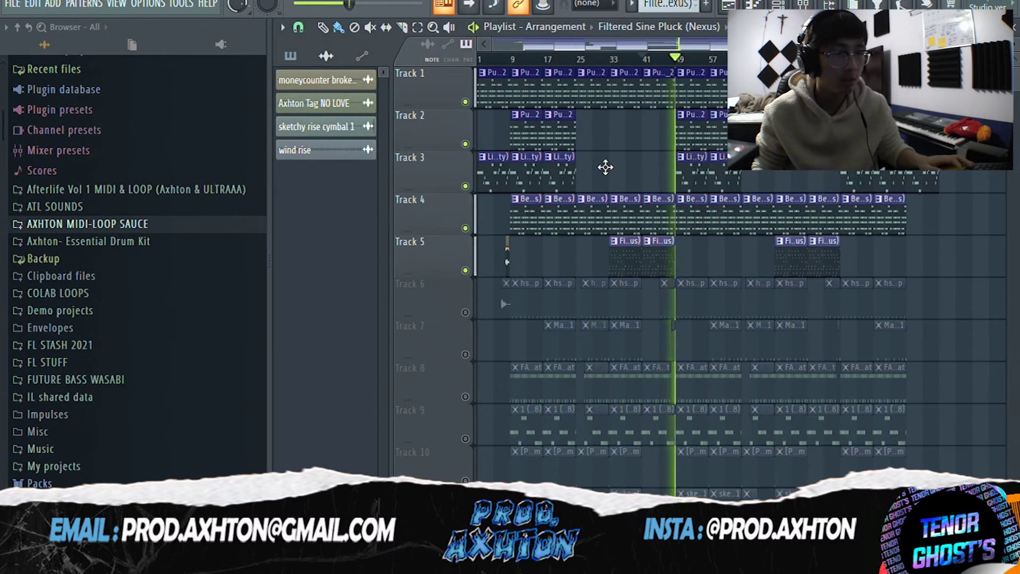
Return to the start of the arrangement and examine its opening section, including the intro and drum entry.
{"action": "scroll", "coordinate": [606, 167], "scroll_direction": "up", "scroll_amount": 2}
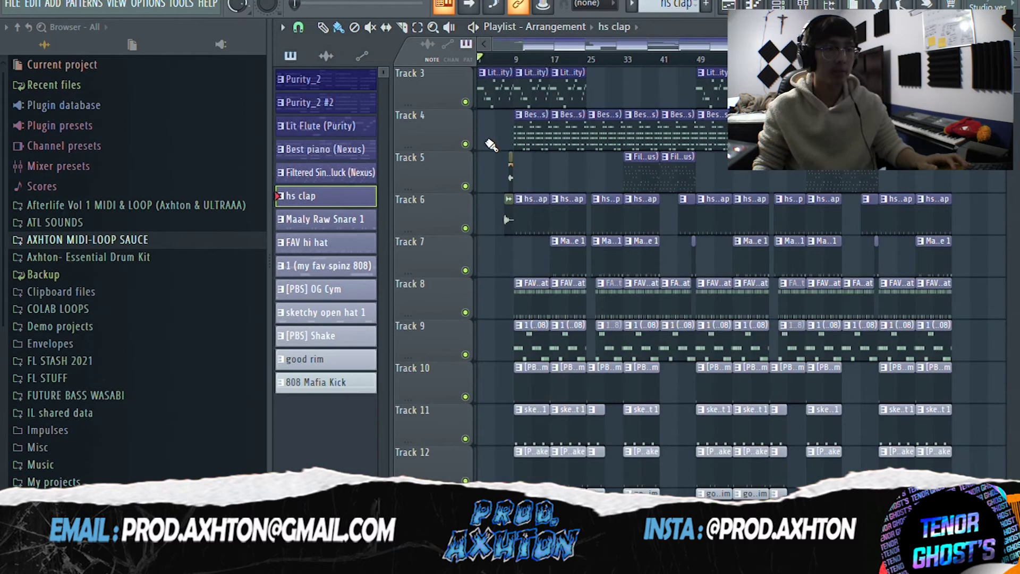
{"action": "scroll", "coordinate": [490, 145], "scroll_direction": "up", "scroll_amount": 2}
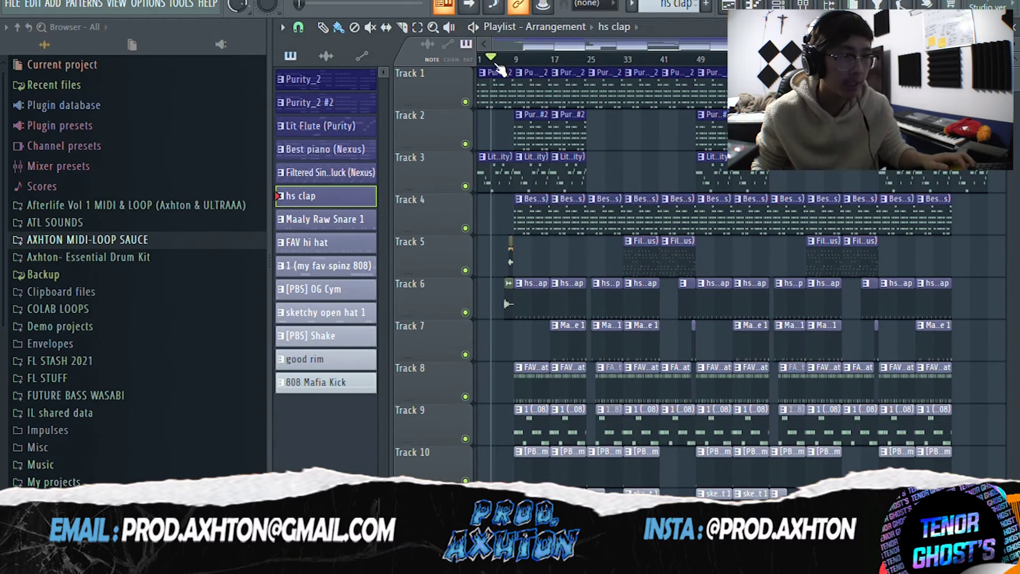
{"action": "scroll", "coordinate": [611, 137], "scroll_direction": "up", "scroll_amount": 3}
{"action": "scroll", "coordinate": [611, 137], "scroll_direction": "up", "scroll_amount": 1}
{"action": "mouse_move", "coordinate": [667, 46]}
{"action": "left_mouse_down"}
{"action": "mouse_move", "coordinate": [504, 49]}
{"action": "mouse_move", "coordinate": [567, 62]}
{"action": "mouse_move", "coordinate": [461, 70]}
{"action": "left_mouse_up"}
{"action": "left_click", "coordinate": [515, 60]}
{"action": "scroll", "coordinate": [525, 90], "scroll_direction": "down", "scroll_amount": 1}
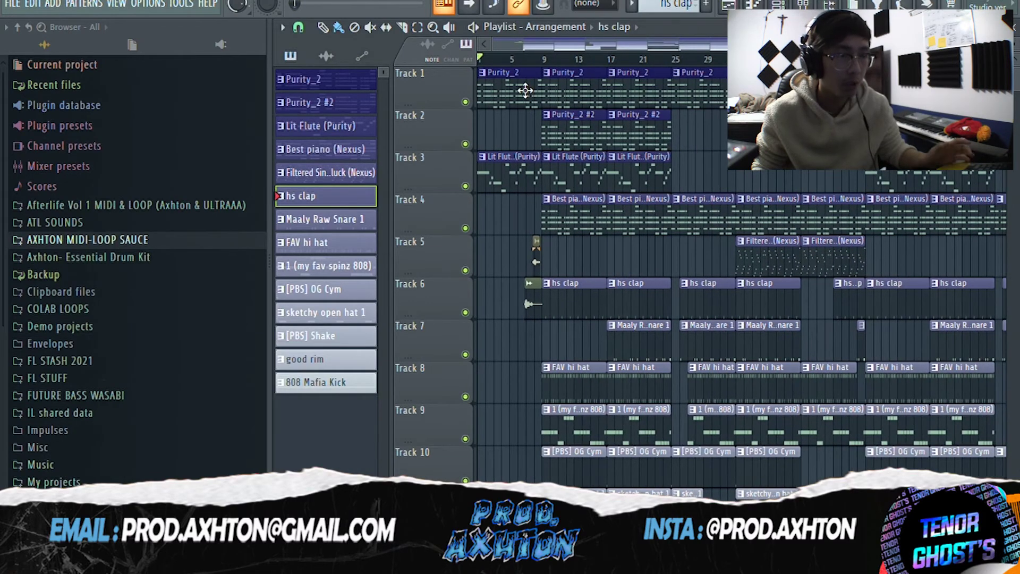
Open and play the hs clap and Maaly Raw Snare 1 patterns in the piano roll.
{"action": "left_click", "coordinate": [515, 61]}
{"action": "mouse_move", "coordinate": [518, 65]}
{"action": "left_mouse_down"}
{"action": "mouse_move", "coordinate": [479, 67]}
{"action": "mouse_move", "coordinate": [556, 62]}
{"action": "left_mouse_up"}
{"action": "key", "text": "space"}
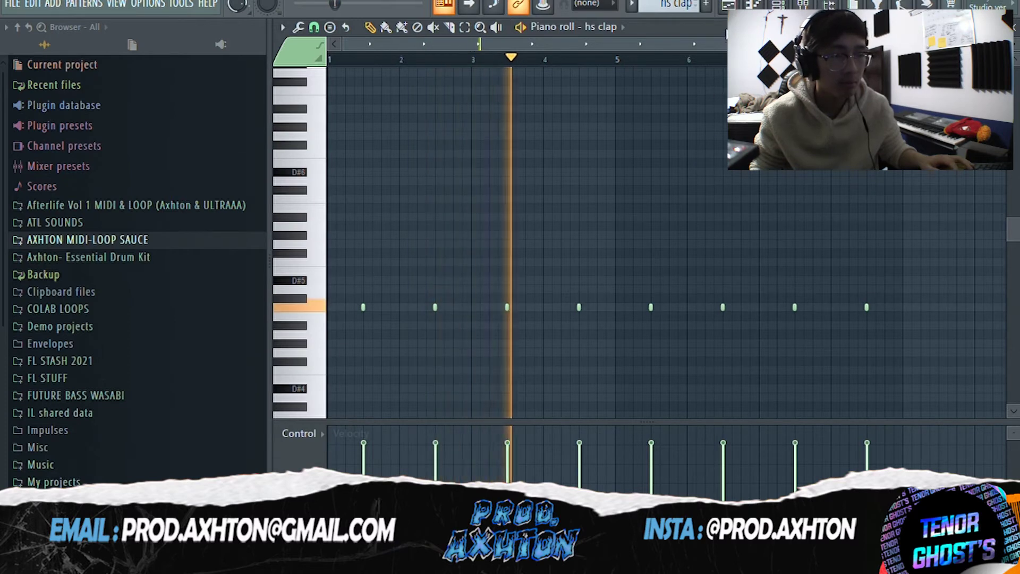
{"action": "key", "text": "space"}
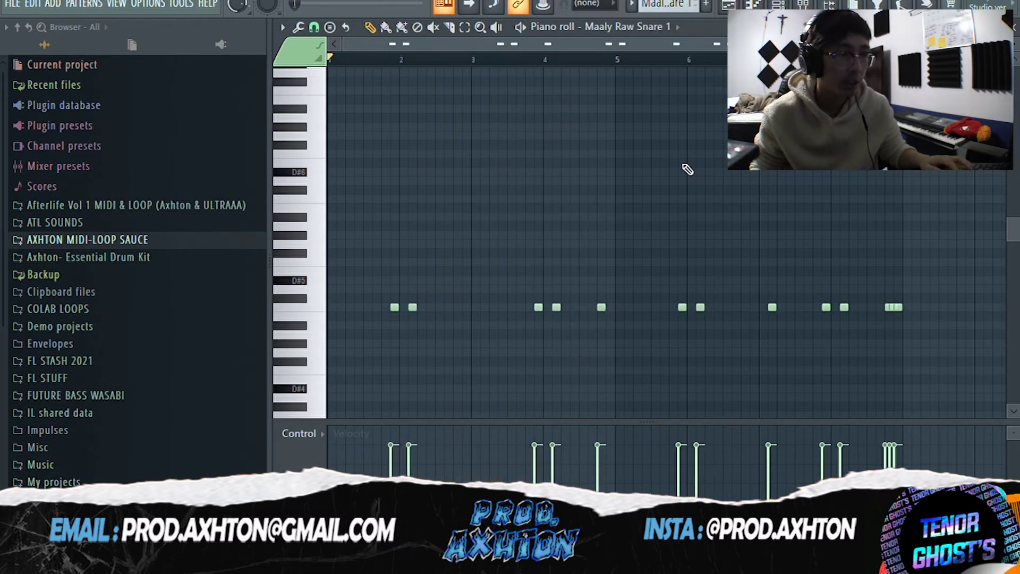
{"action": "key", "text": "space"}
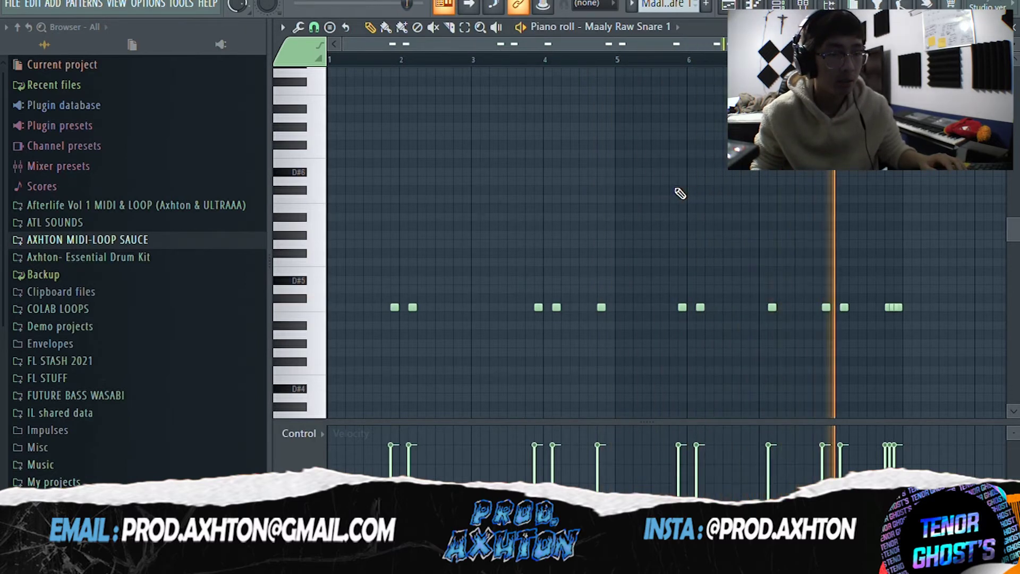
{"action": "key", "text": "space"}
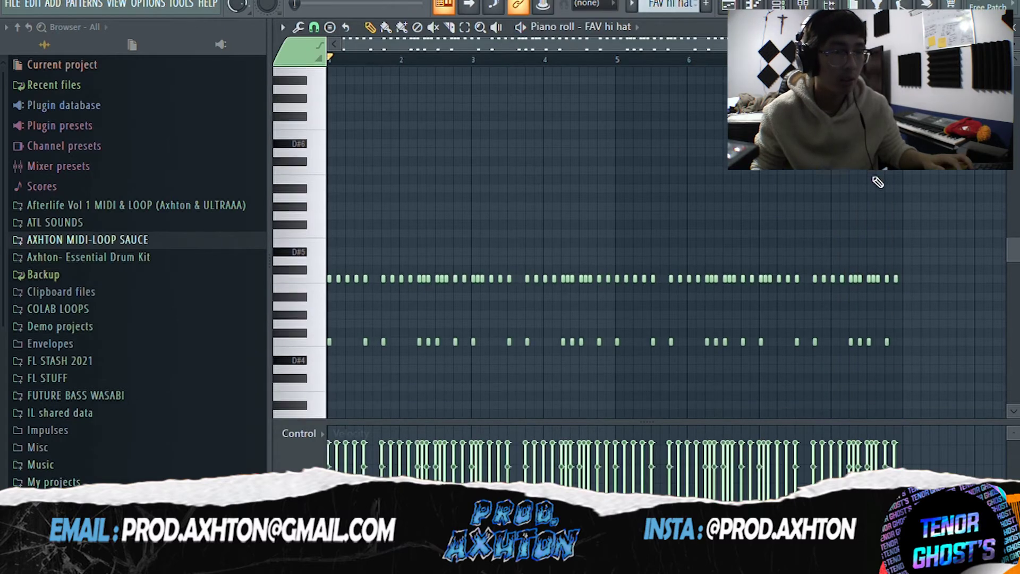
Review the FAV hi hat pattern and the 808 pattern in the piano roll, playing each one.
{"action": "scroll", "coordinate": [877, 181], "scroll_direction": "down", "scroll_amount": 1}
{"action": "scroll", "coordinate": [939, 178], "scroll_direction": "up", "scroll_amount": 1}
{"action": "key", "text": "space"}
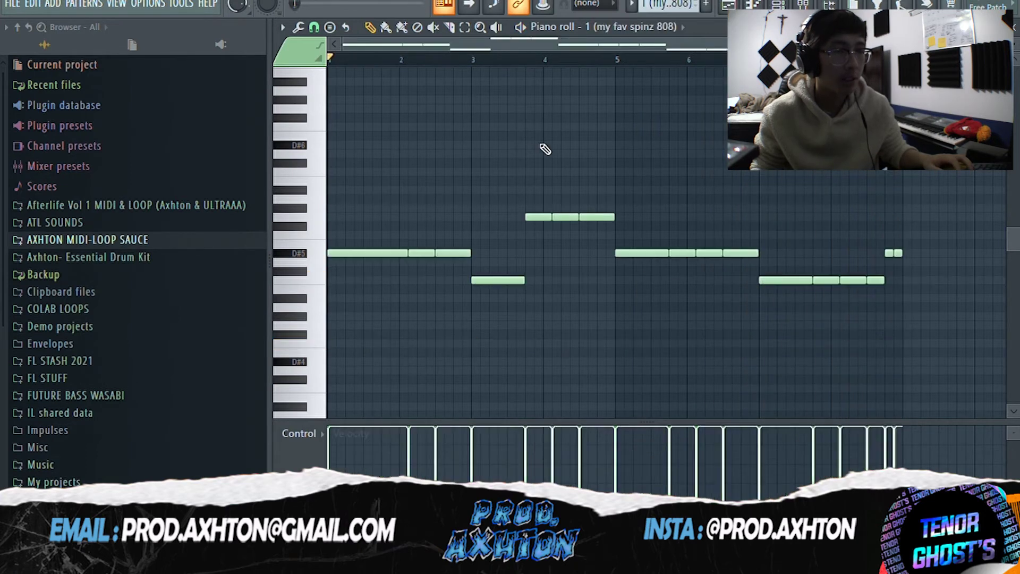
{"action": "key", "text": "space"}
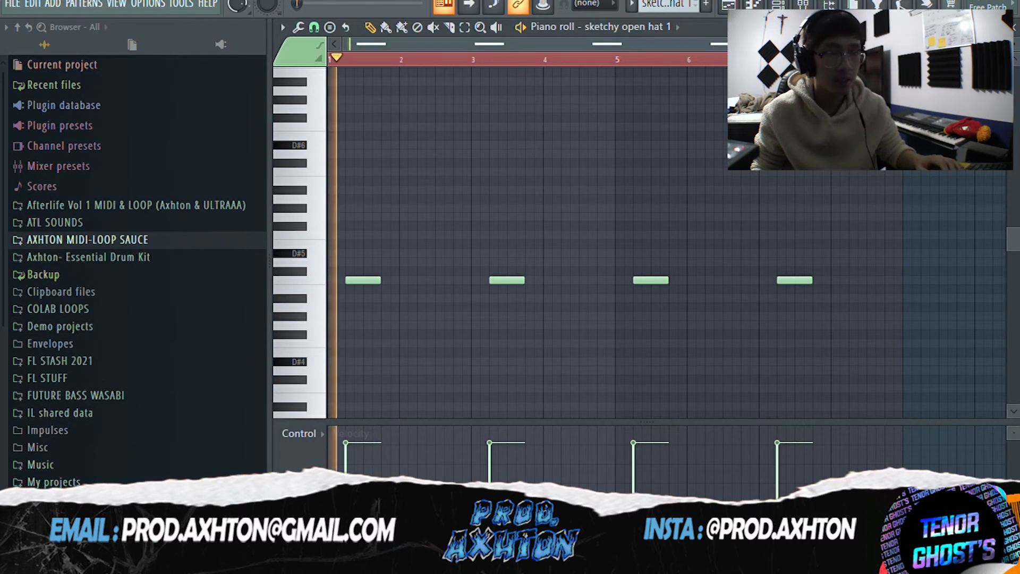
Play through the remaining percussion patterns, from sketchy open hat 1 and [PBS] Shake to 808 Mafia Kick.
{"action": "key", "text": "space"}
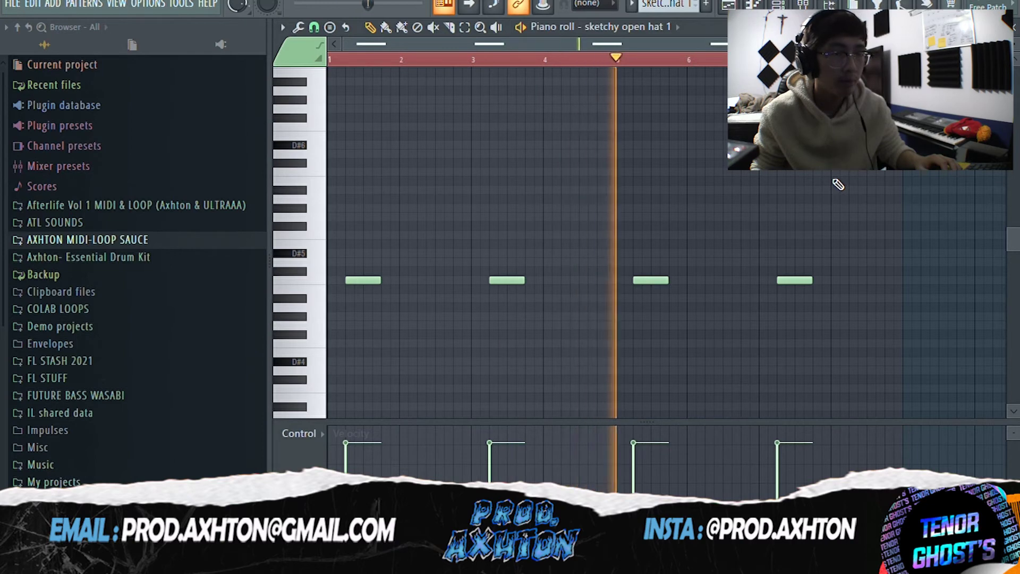
{"action": "key", "text": "space"}
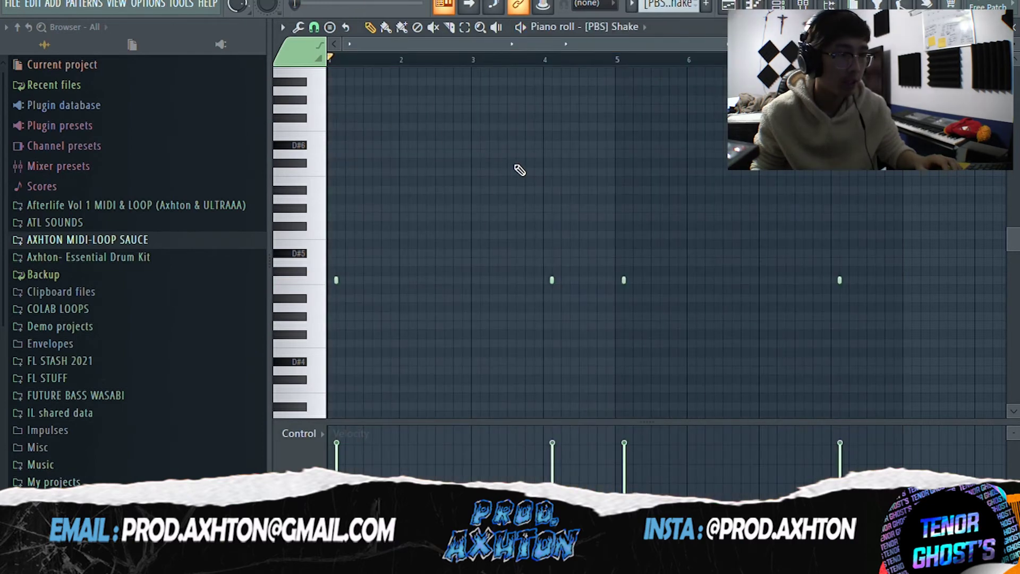
{"action": "key", "text": "space"}
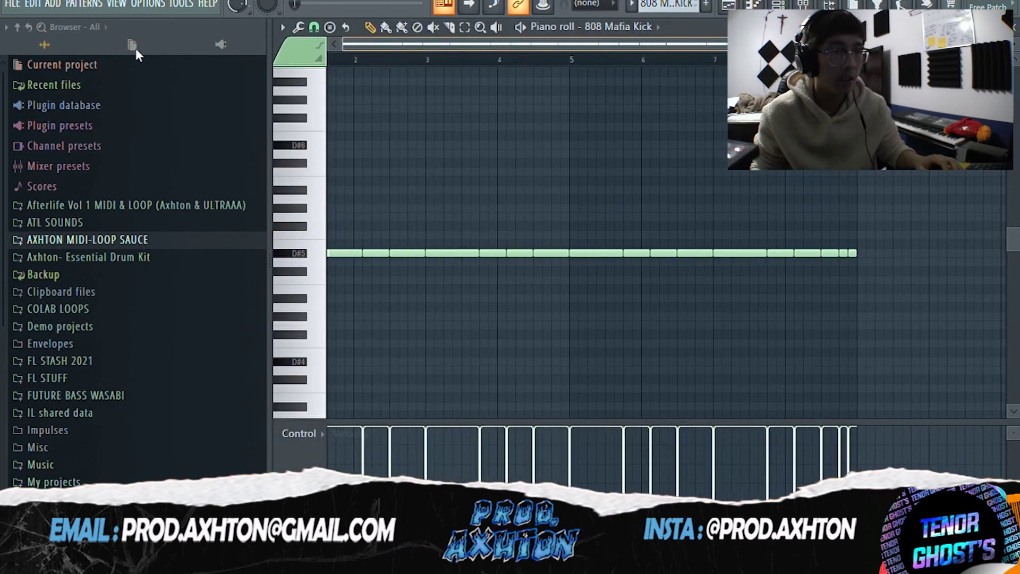
{"action": "left_click_drag", "start_coordinate": [136, 49], "coordinate": [127, 51]}
{"action": "scroll", "coordinate": [726, 179], "scroll_direction": "down", "scroll_amount": 1}
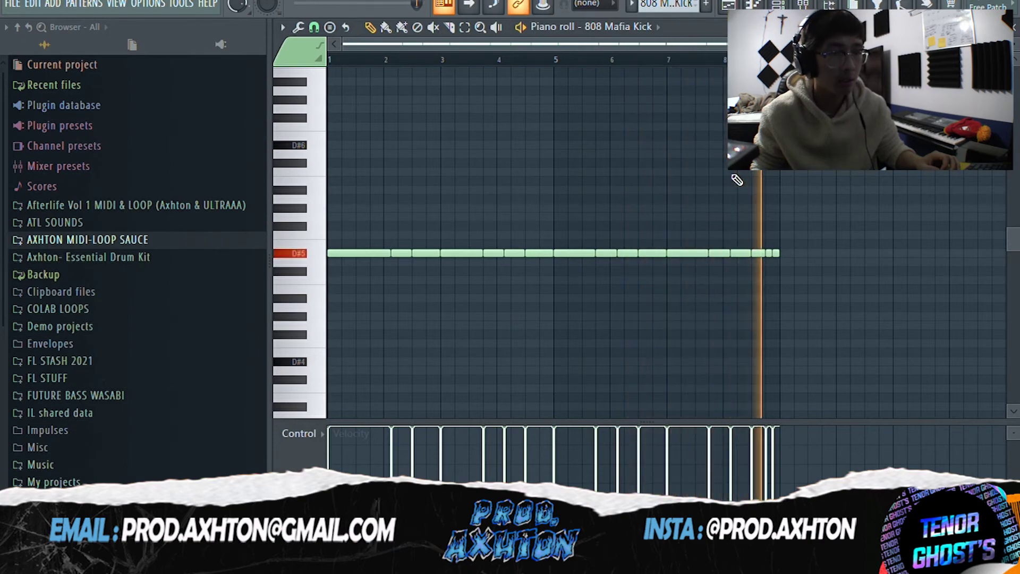
Return to the playlist and look over the drum clips arranged on Tracks 6 to 14.
{"action": "key", "text": "F5"}
{"action": "scroll", "coordinate": [493, 188], "scroll_direction": "down", "scroll_amount": 2}
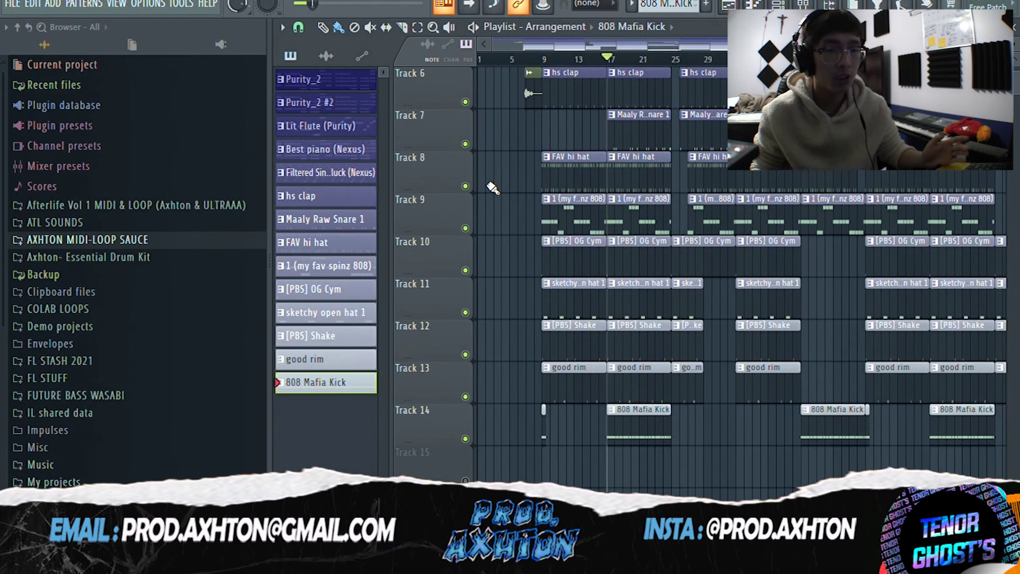
{"action": "key", "text": "space"}
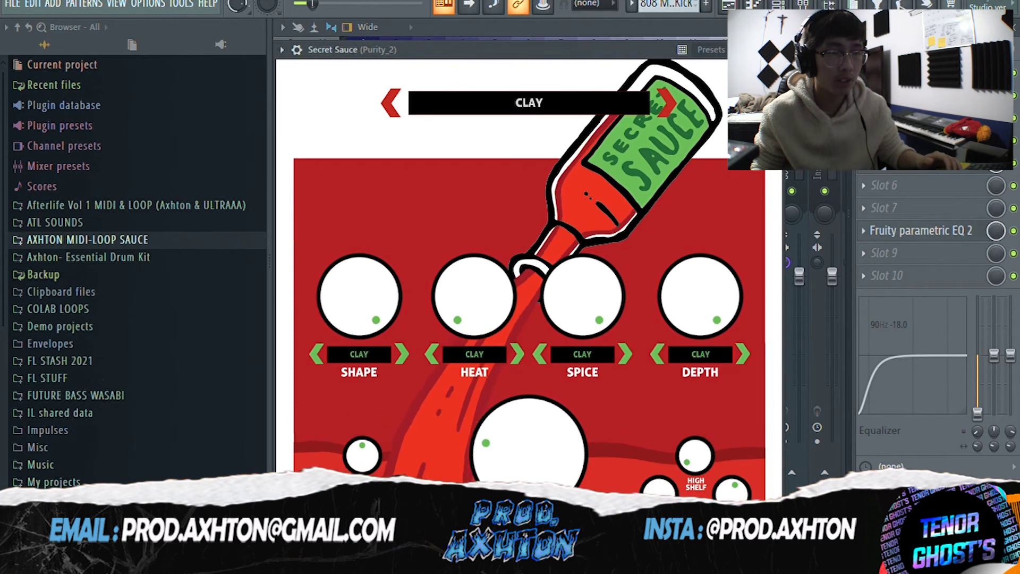
Inspect the effects on the Purity_2 mixer track, including Secret Sauce, Fruity Delay 3 and Fruity parametric EQ 2.
{"action": "left_click_drag", "start_coordinate": [593, 32], "coordinate": [658, 14]}
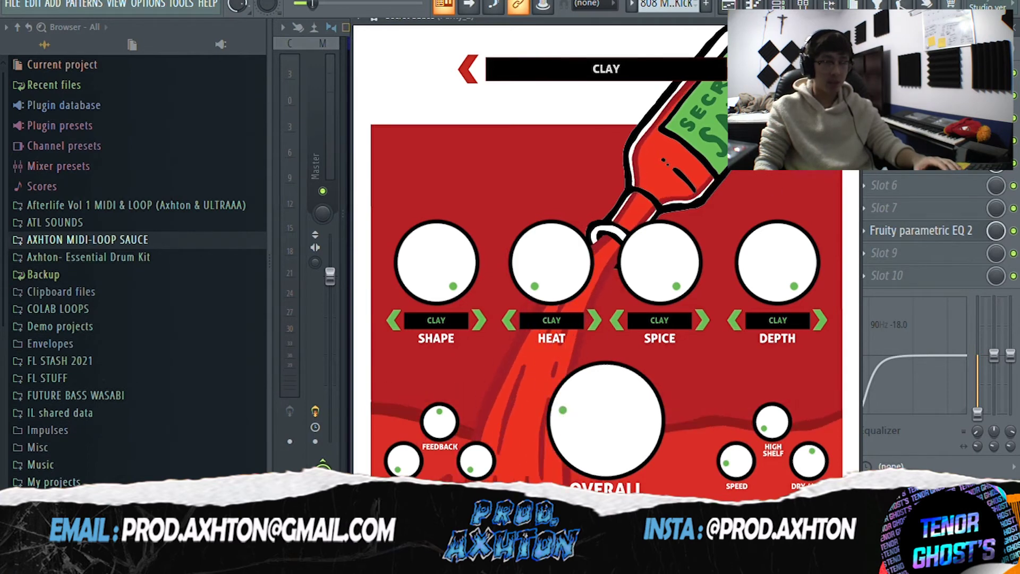
{"action": "left_click_drag", "start_coordinate": [713, 22], "coordinate": [635, 53]}
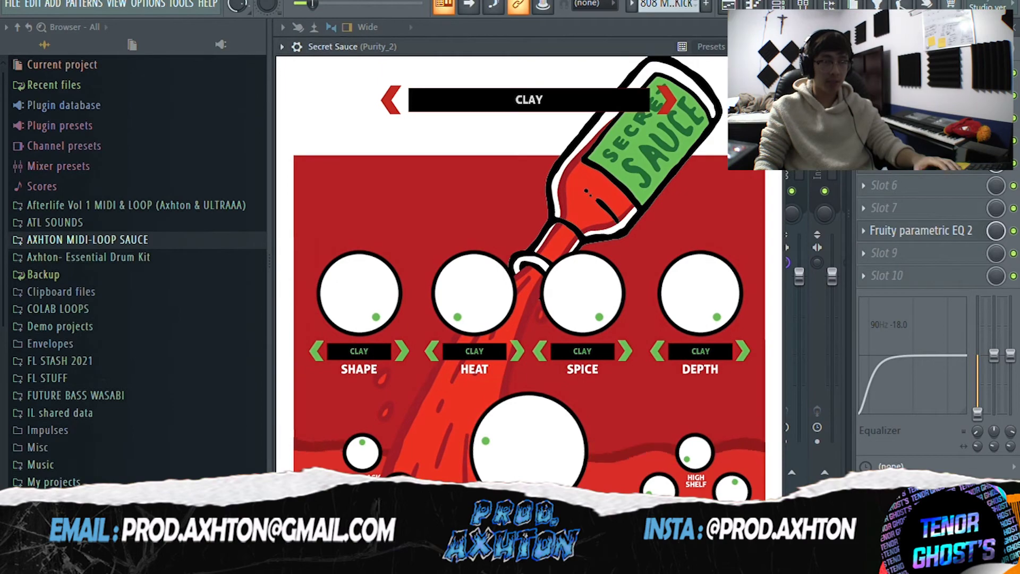
{"action": "left_click", "coordinate": [772, 46]}
{"action": "left_click", "coordinate": [927, 143]}
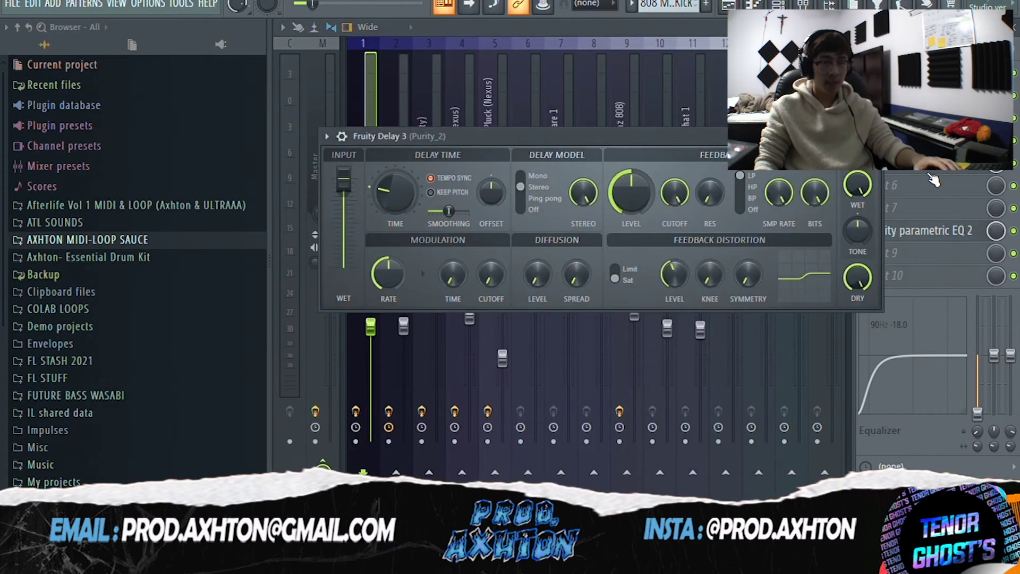
{"action": "left_click", "coordinate": [931, 170]}
{"action": "left_click", "coordinate": [930, 233]}
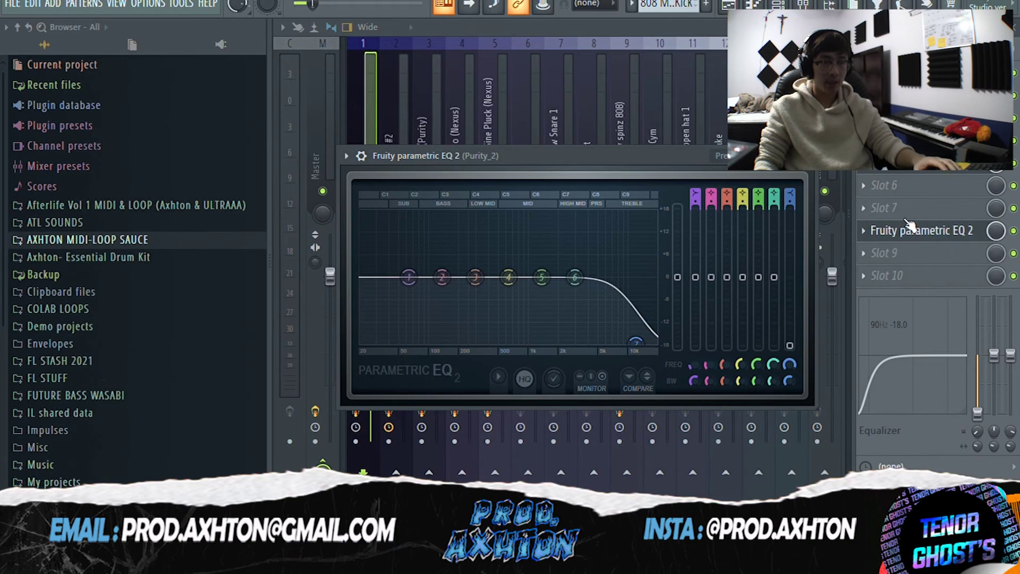
{"action": "left_click", "coordinate": [808, 157]}
Inspect the Purity_2 #2 mixer track's effects, including Effect Rack, Secret Sauce, Fruity Chorus, Fruity Love Philter and Fruity parametric EQ 2.
{"action": "left_click", "coordinate": [396, 239]}
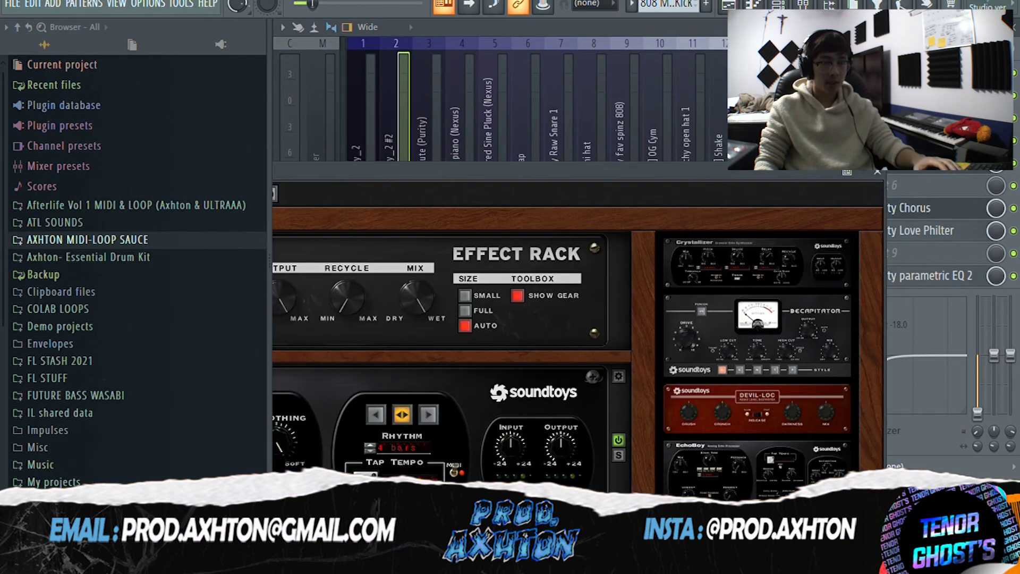
{"action": "left_click_drag", "start_coordinate": [753, 178], "coordinate": [503, 183]}
{"action": "left_click", "coordinate": [939, 171]}
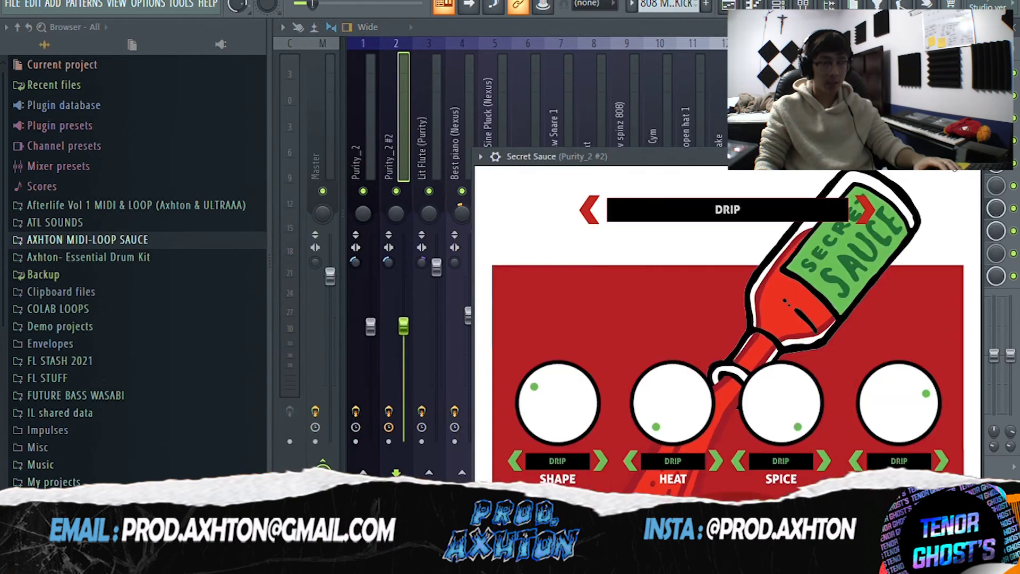
{"action": "left_click_drag", "start_coordinate": [855, 164], "coordinate": [668, 166]}
{"action": "left_click", "coordinate": [956, 166]}
{"action": "left_click_drag", "start_coordinate": [962, 113], "coordinate": [813, 114]}
{"action": "left_click", "coordinate": [927, 213]}
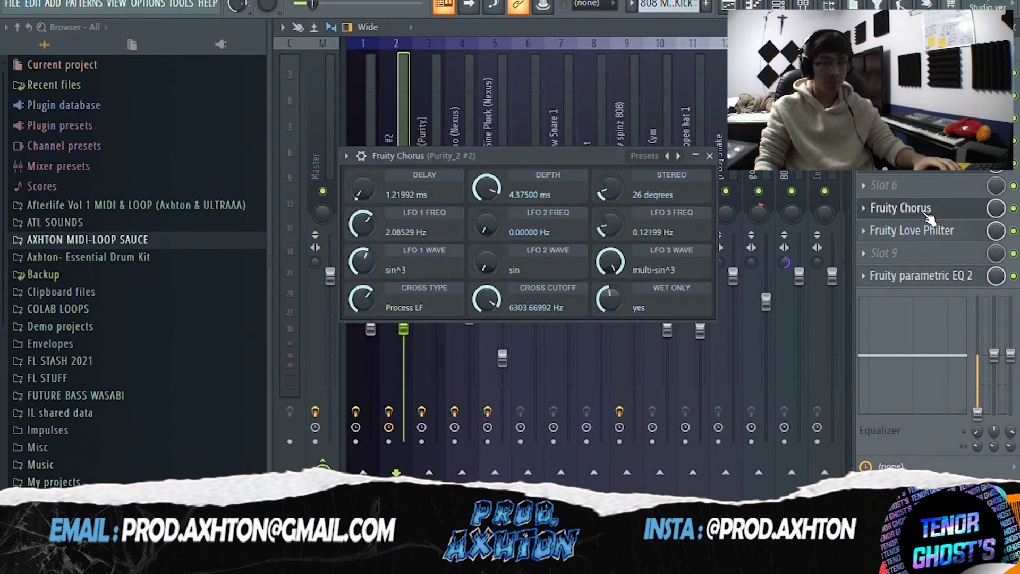
{"action": "left_click", "coordinate": [939, 237]}
{"action": "left_click", "coordinate": [942, 279]}
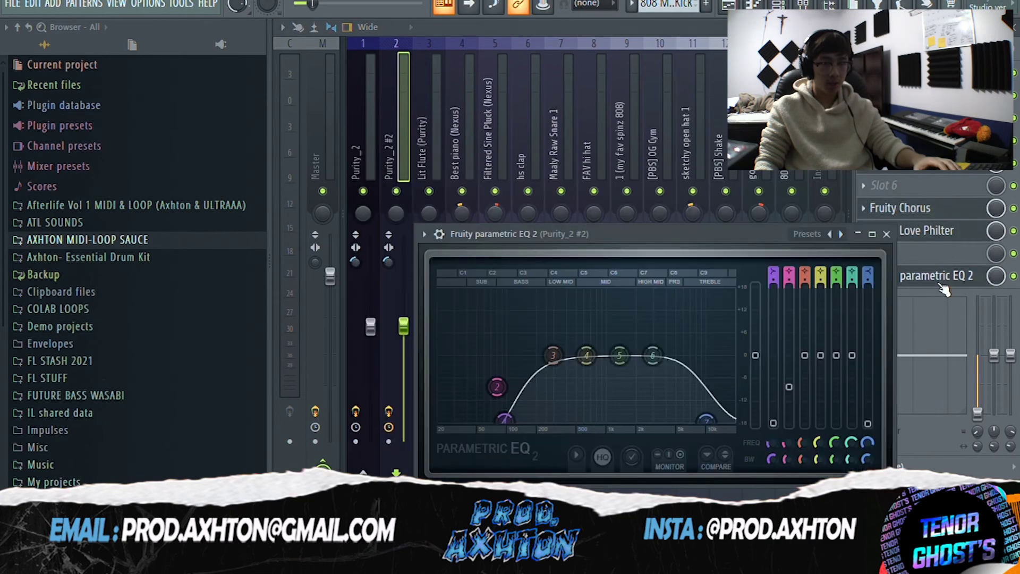
Inspect the two Fruity parametric EQ 2 effects on the Lit Flute mixer track.
{"action": "left_click", "coordinate": [436, 165]}
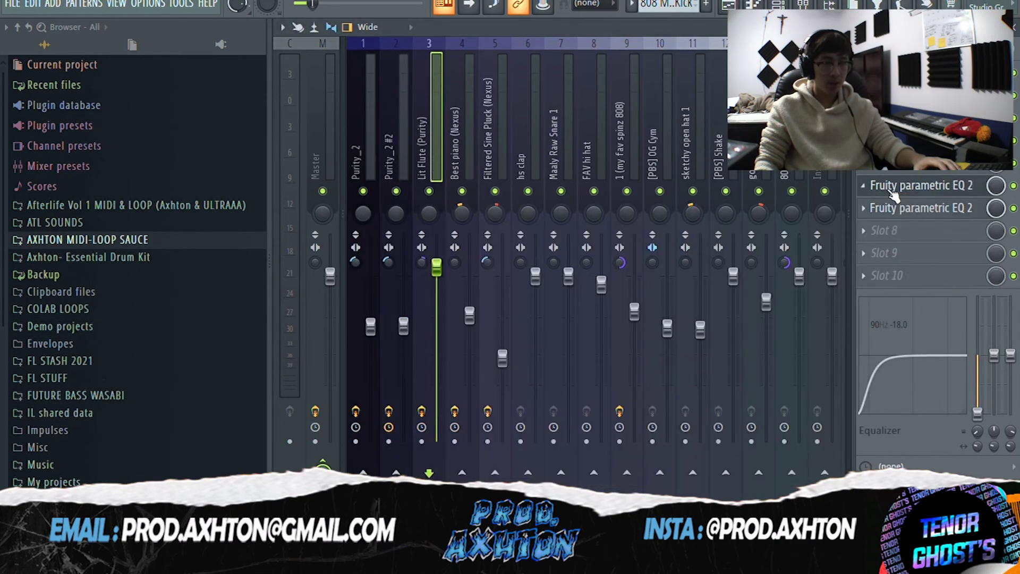
{"action": "left_click", "coordinate": [932, 190]}
{"action": "left_click", "coordinate": [941, 211]}
Inspect the equalizers on the Best piano and Filtered Sine Pluck mixer tracks.
{"action": "left_click", "coordinate": [458, 146]}
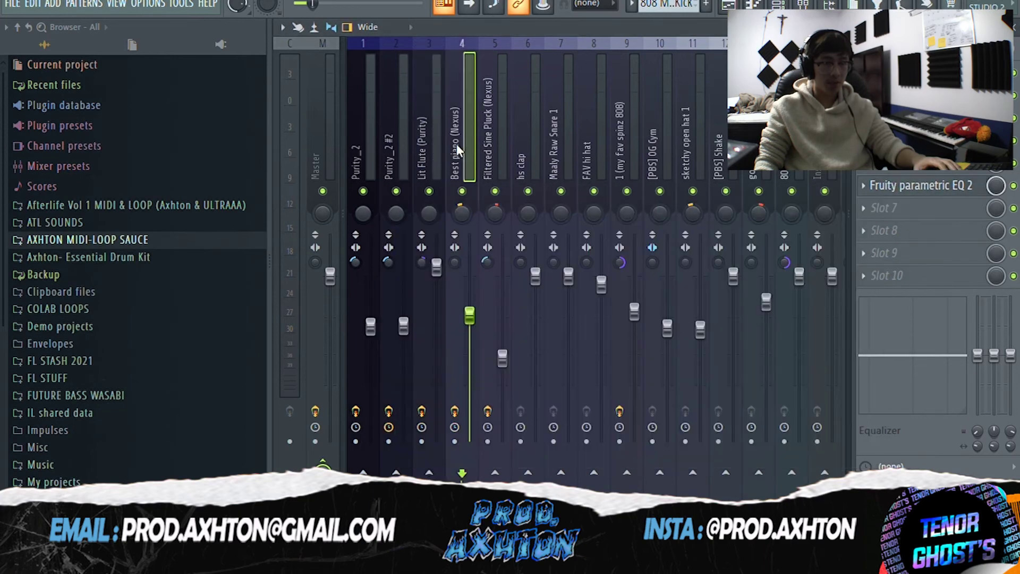
{"action": "left_click", "coordinate": [898, 189]}
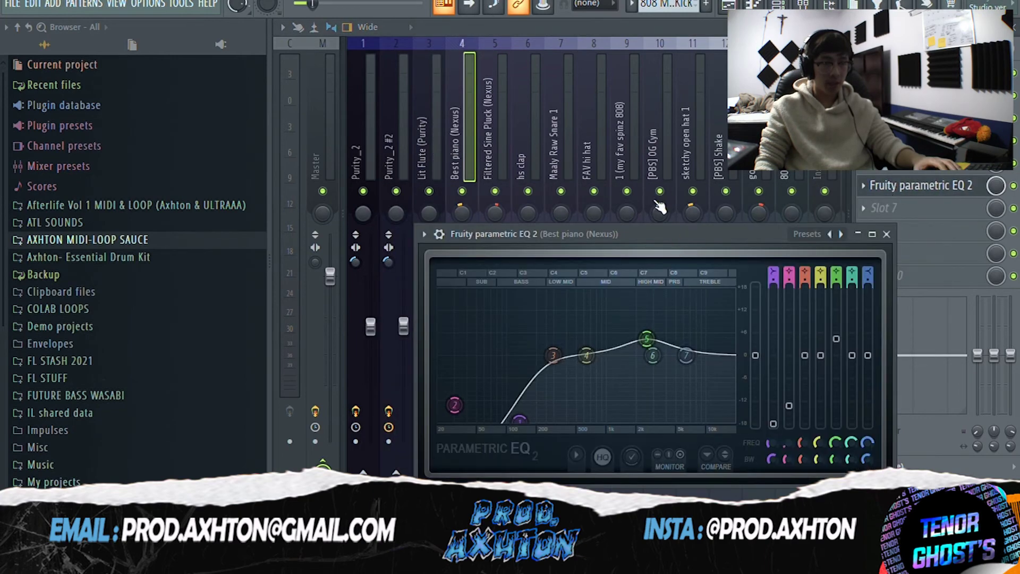
{"action": "left_click_drag", "start_coordinate": [658, 234], "coordinate": [657, 194]}
{"action": "left_click", "coordinate": [505, 151]}
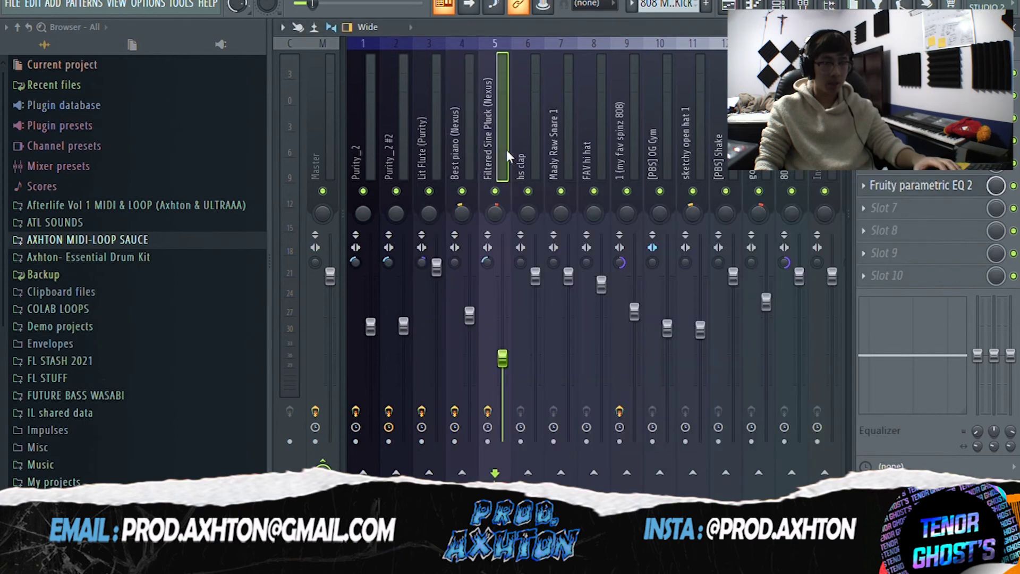
{"action": "left_click", "coordinate": [935, 187]}
{"action": "left_click_drag", "start_coordinate": [552, 129], "coordinate": [633, 324]}
Check the effect slots of the drum mixer tracks, including hs clap, Maaly Raw Snare 1 and FAV hi hat.
{"action": "left_click", "coordinate": [525, 143]}
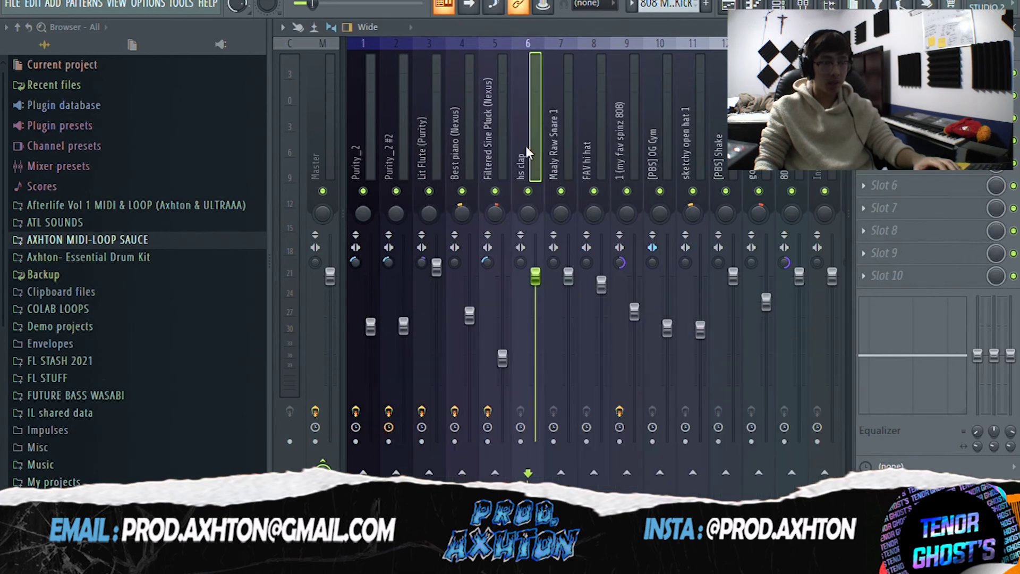
{"action": "left_click", "coordinate": [553, 146]}
{"action": "left_click", "coordinate": [754, 151]}
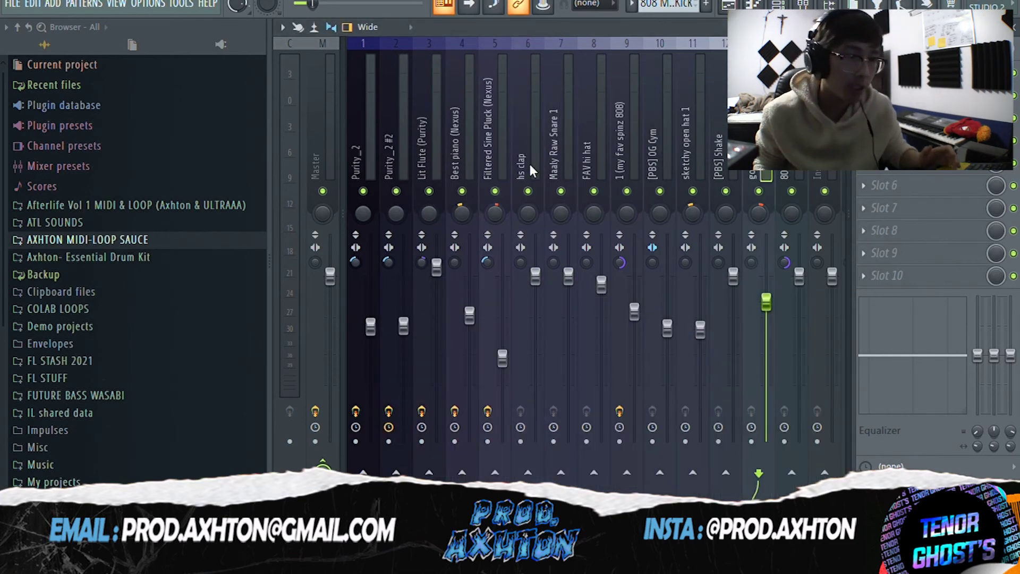
{"action": "left_click", "coordinate": [528, 161]}
{"action": "left_click", "coordinate": [555, 161]}
{"action": "left_click", "coordinate": [601, 159]}
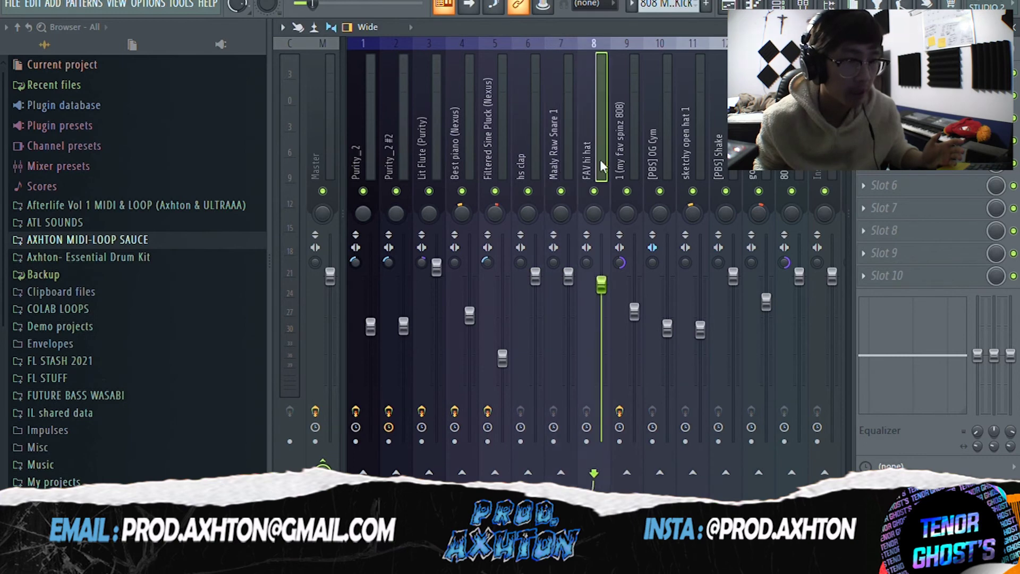
Inspect the Fruity parametric EQ 2 curve on the 808 mixer track.
{"action": "left_click", "coordinate": [634, 158]}
{"action": "left_click", "coordinate": [903, 171]}
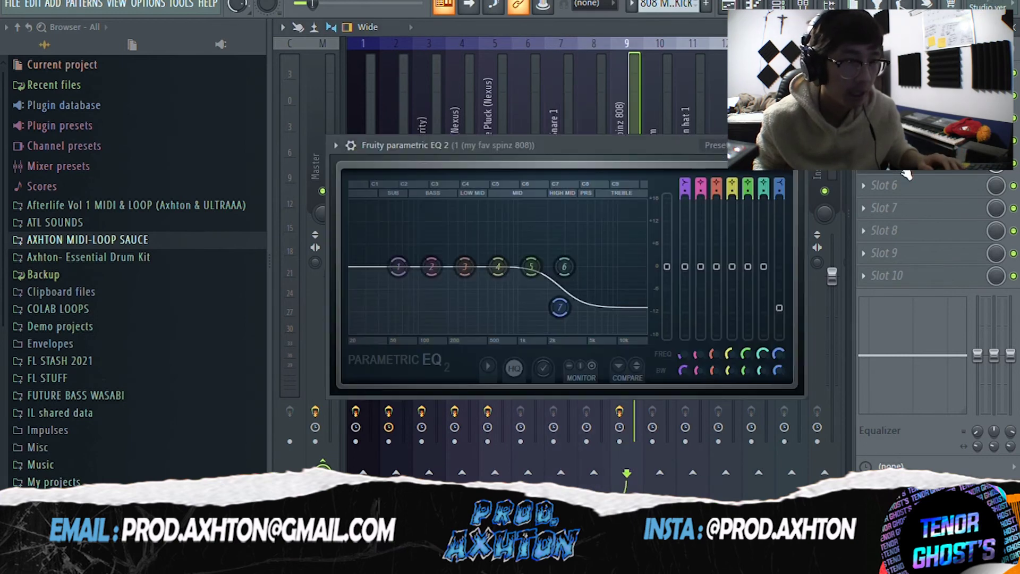
{"action": "left_click_drag", "start_coordinate": [590, 155], "coordinate": [674, 68]}
Return to the playlist and fit the whole arrangement into view to look over its structure.
{"action": "key", "text": "F5"}
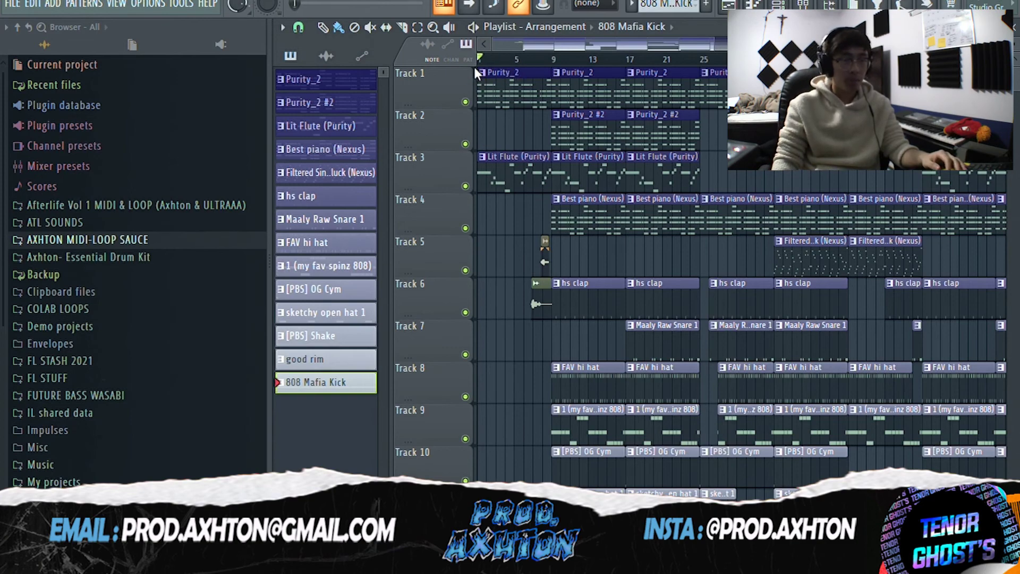
{"action": "left_click_drag", "start_coordinate": [714, 45], "coordinate": [935, 45]}
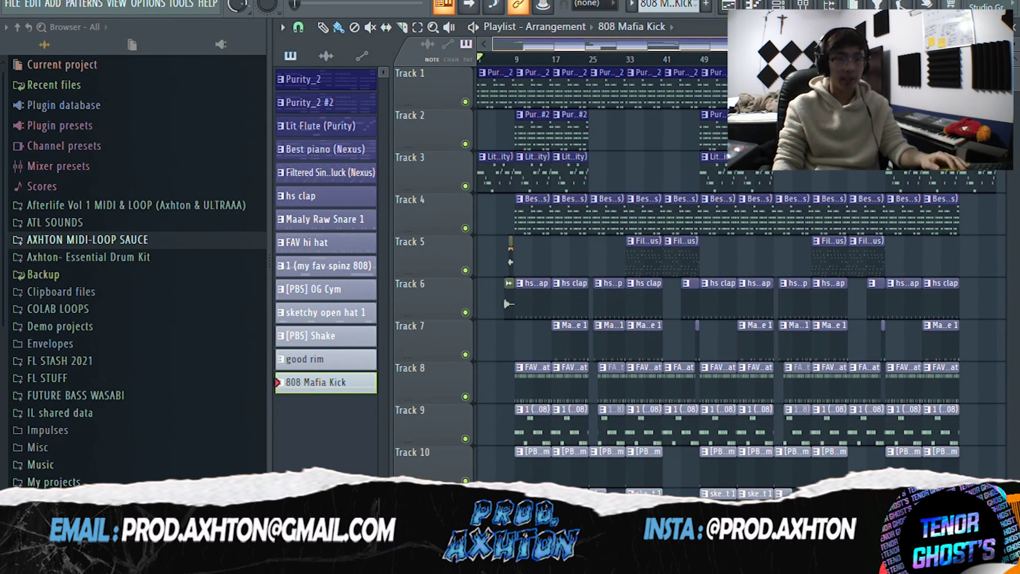
{"action": "left_click_drag", "start_coordinate": [935, 44], "coordinate": [927, 45]}
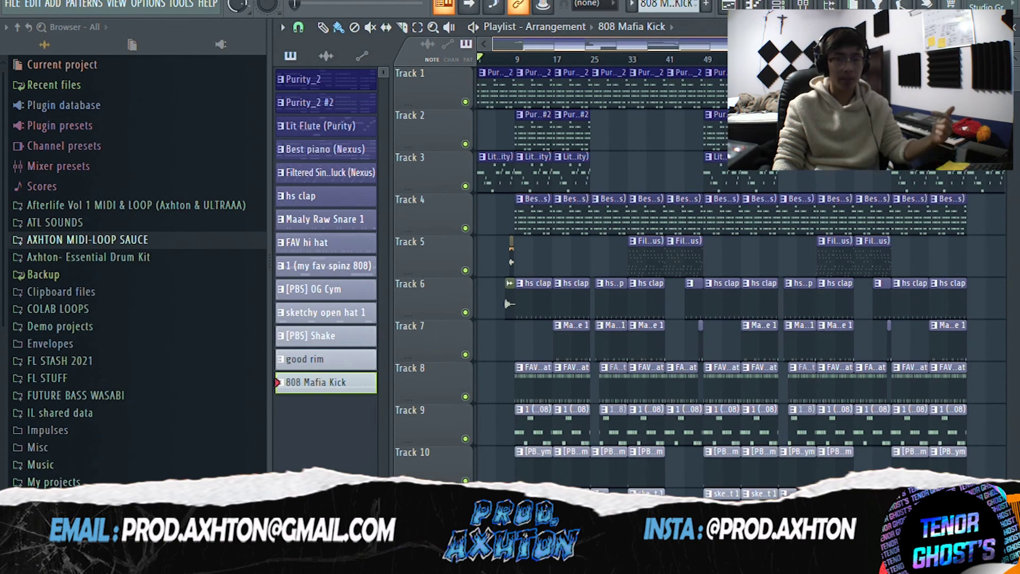
{"action": "left_click_drag", "start_coordinate": [927, 45], "coordinate": [930, 45]}
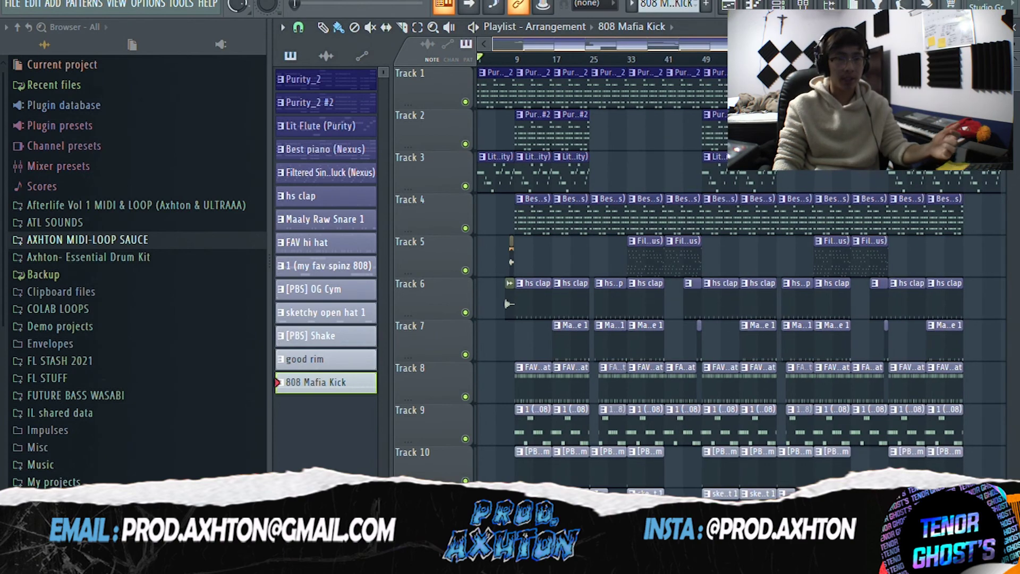